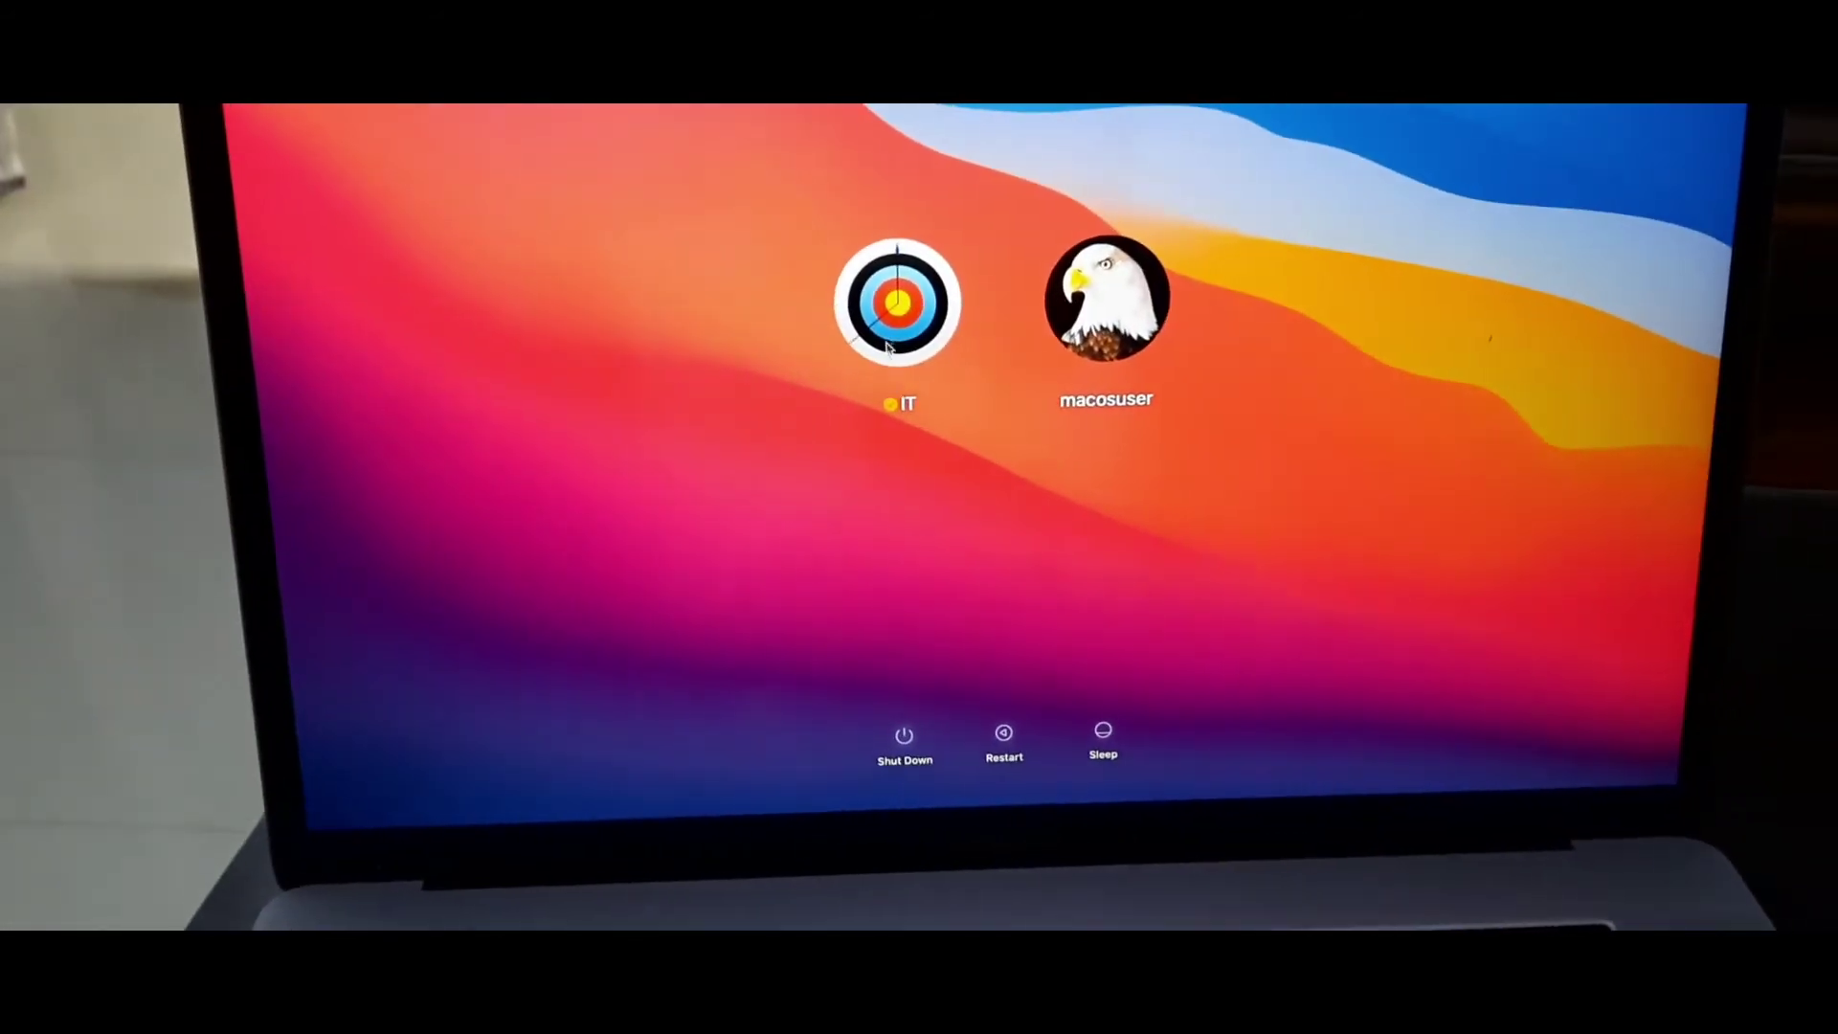
# Log in to the Mac with the IT account by entering its account password
pyautogui.click(876, 355)
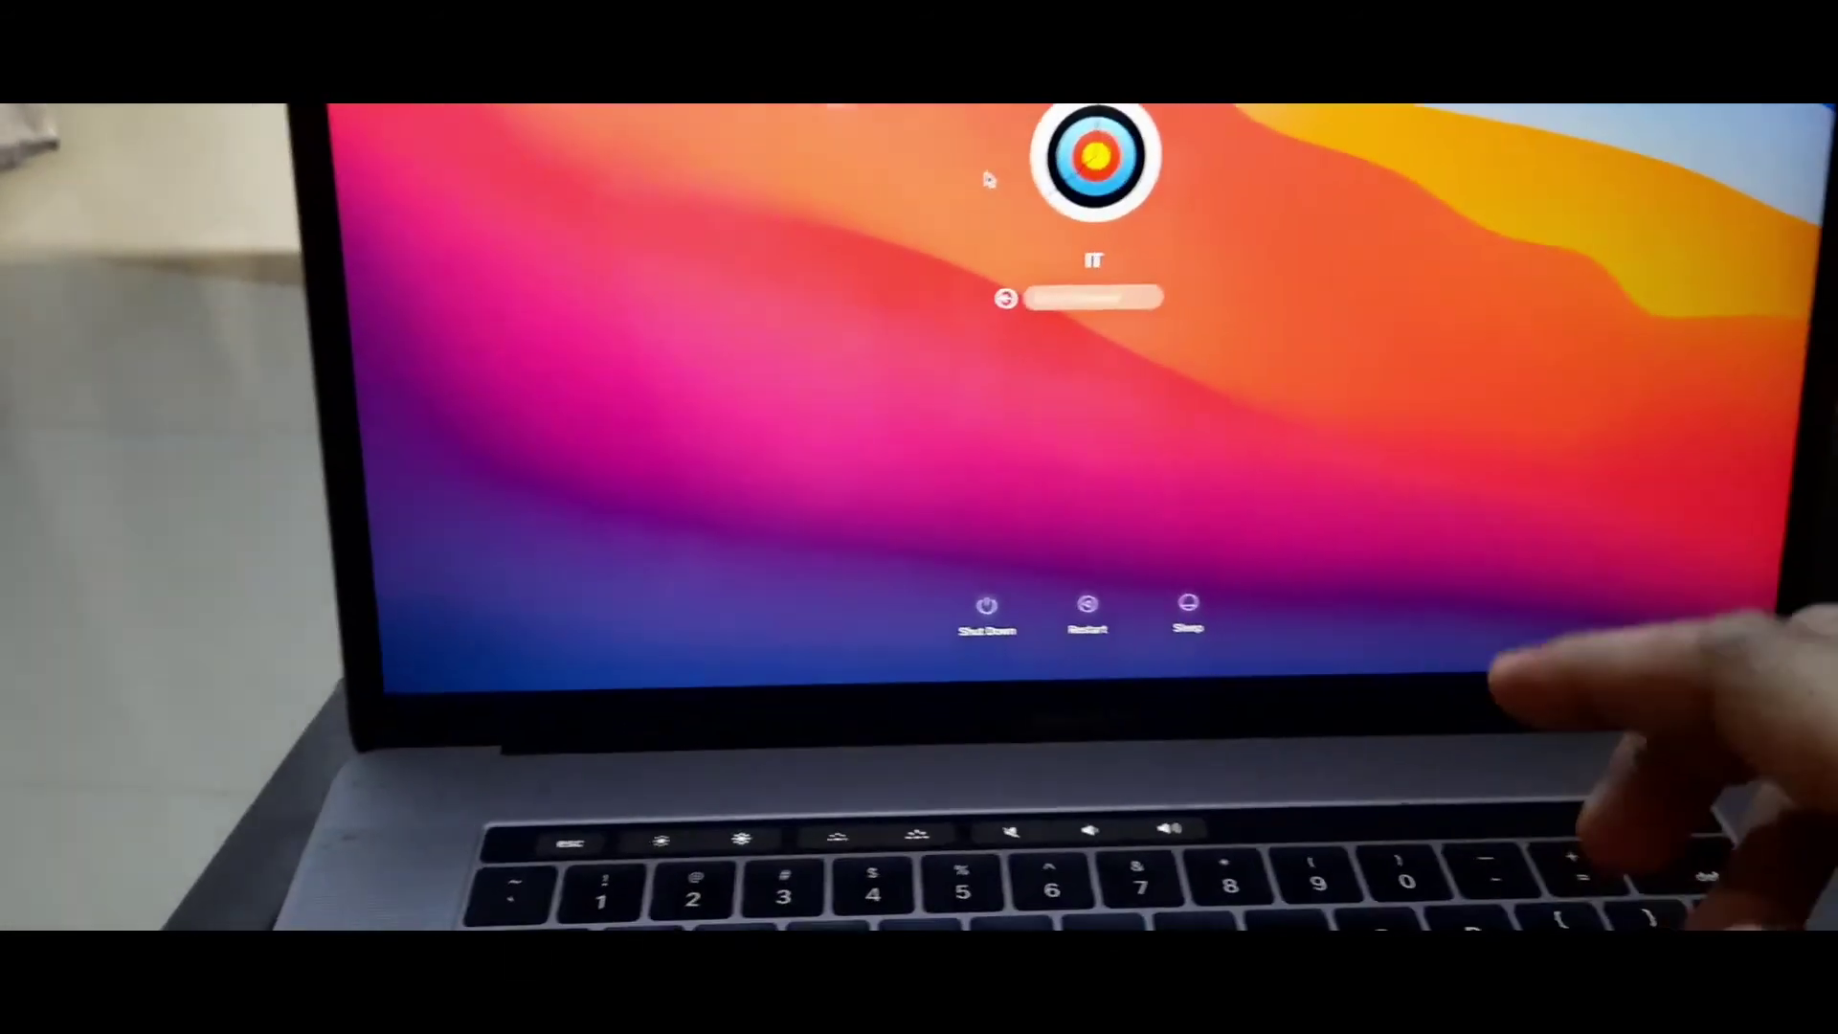
pyautogui.write('••••••••')
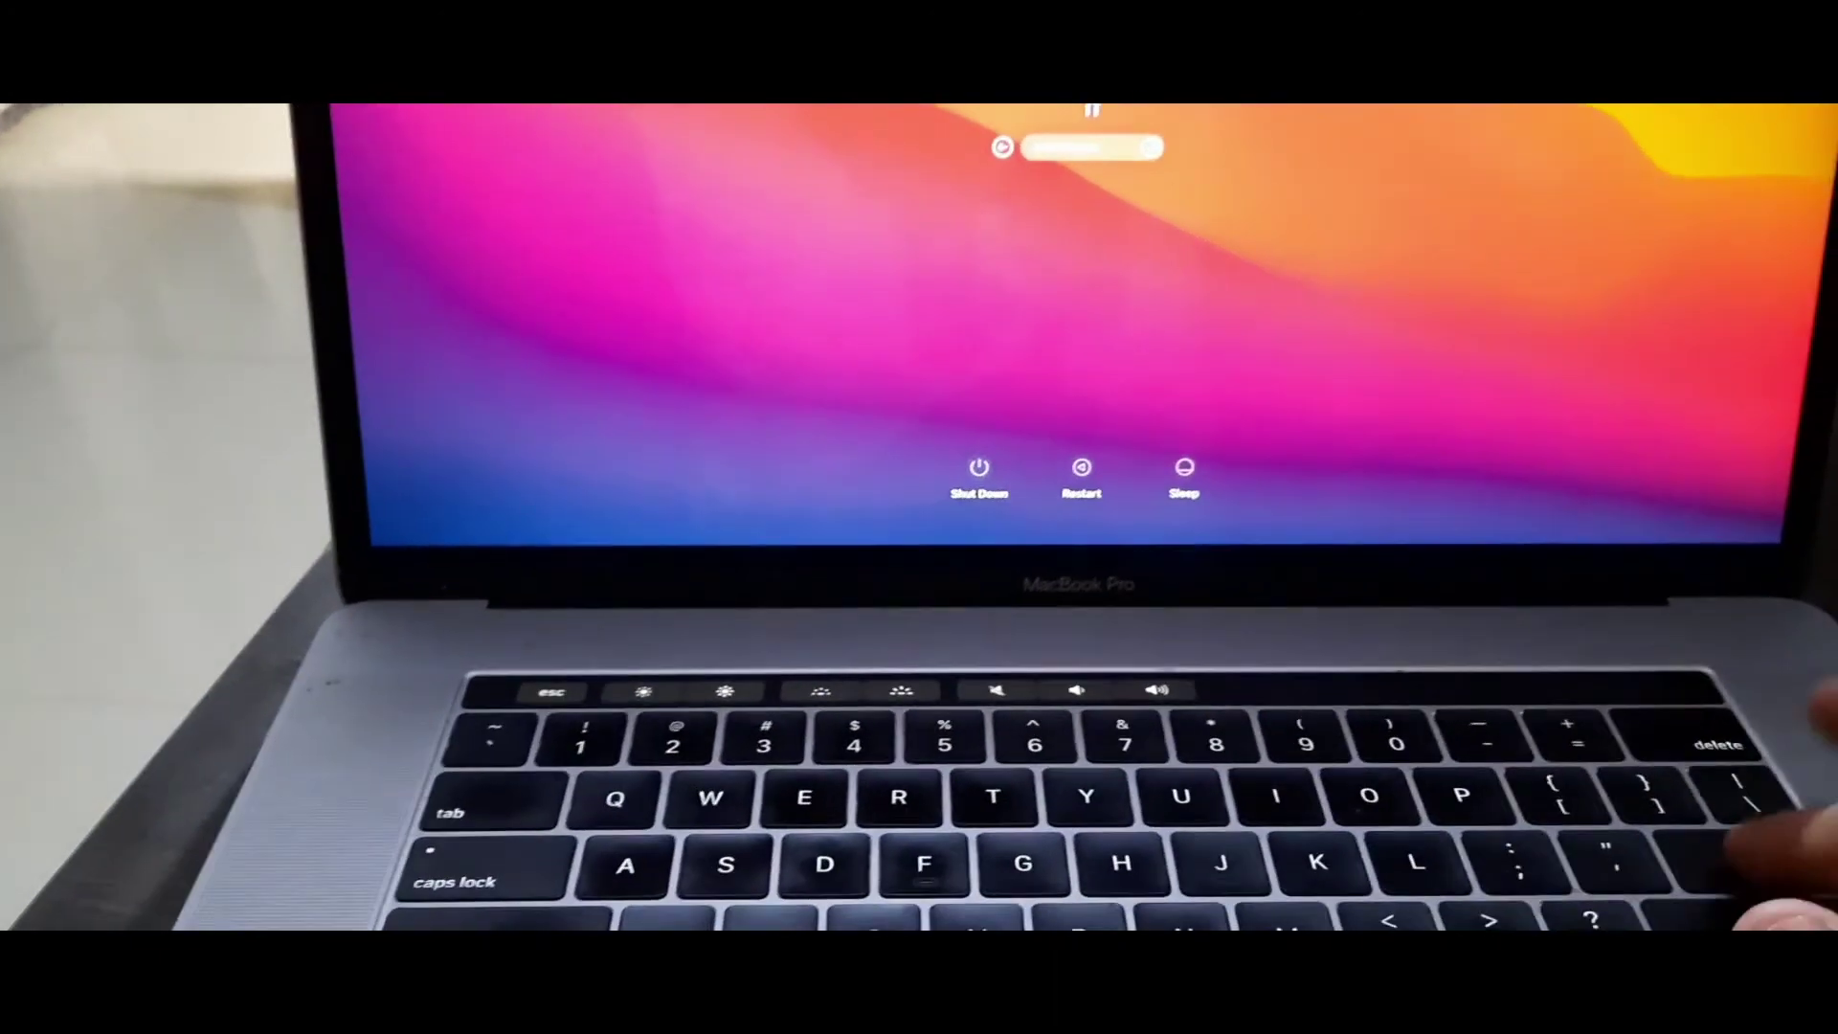
pyautogui.press('Return')
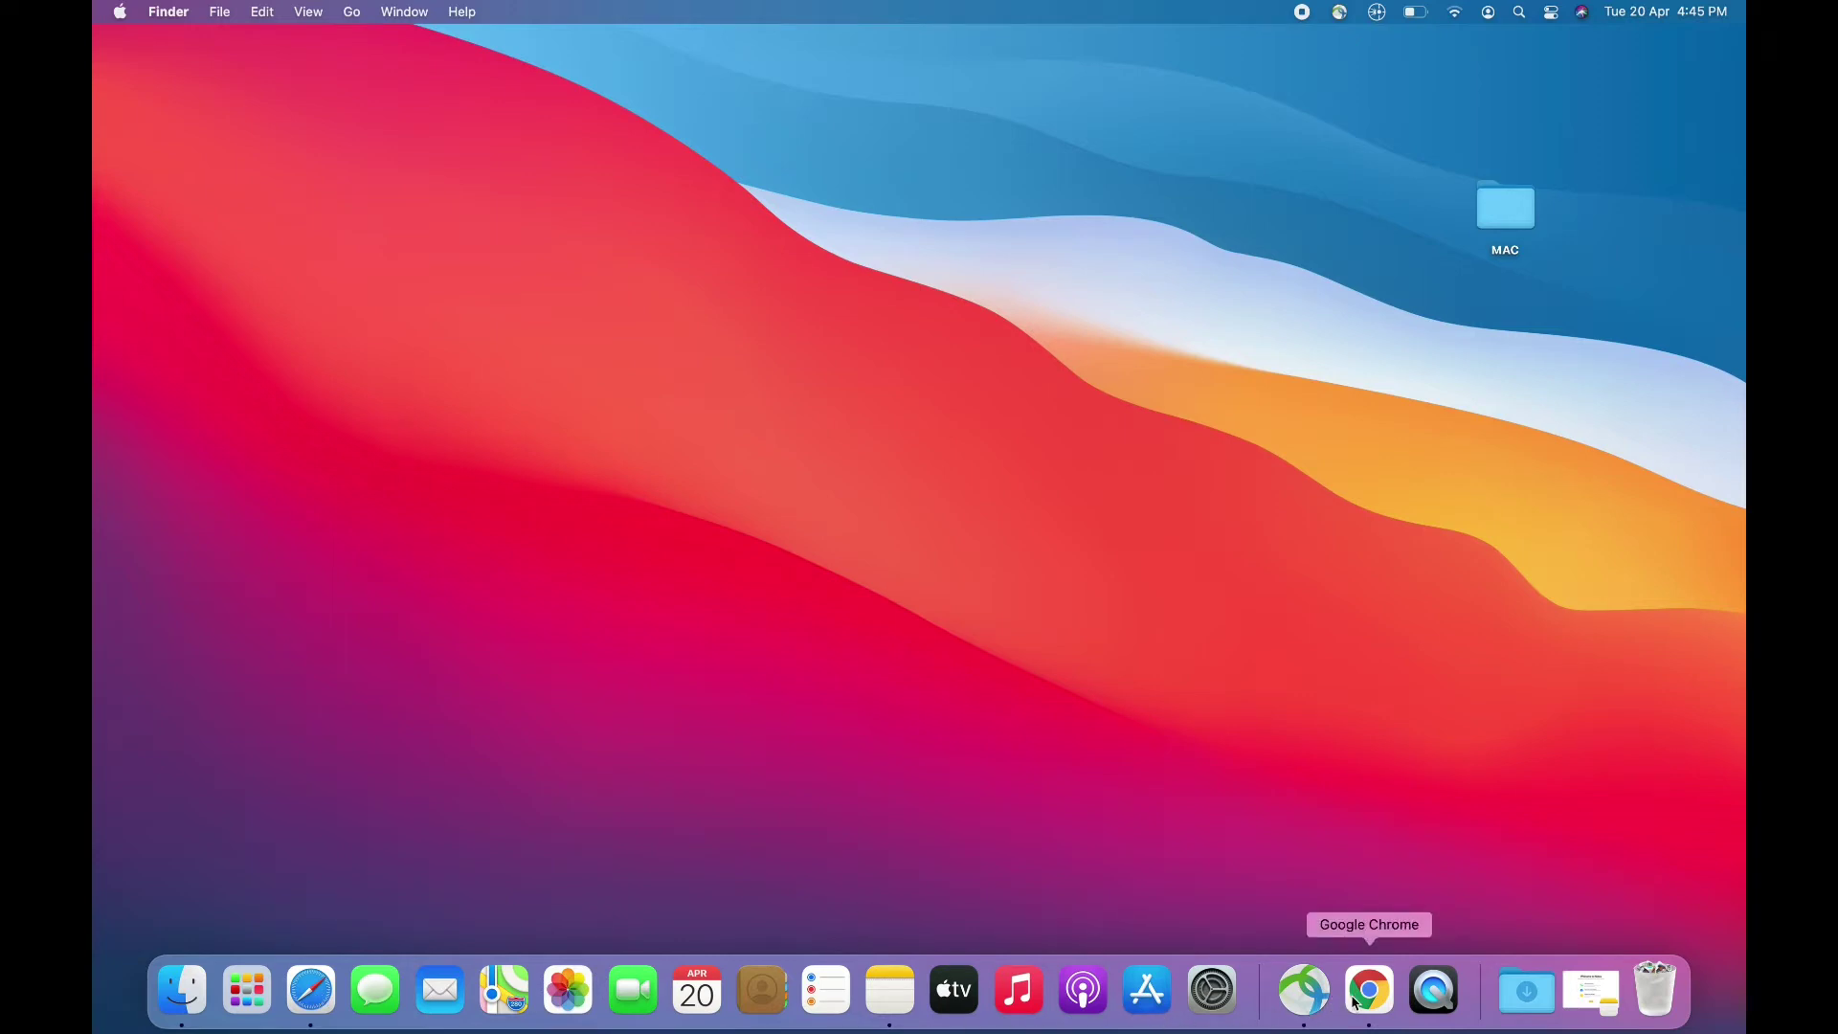
# Open Safari, close its window and quit the still-running application completely
pyautogui.click(326, 997)
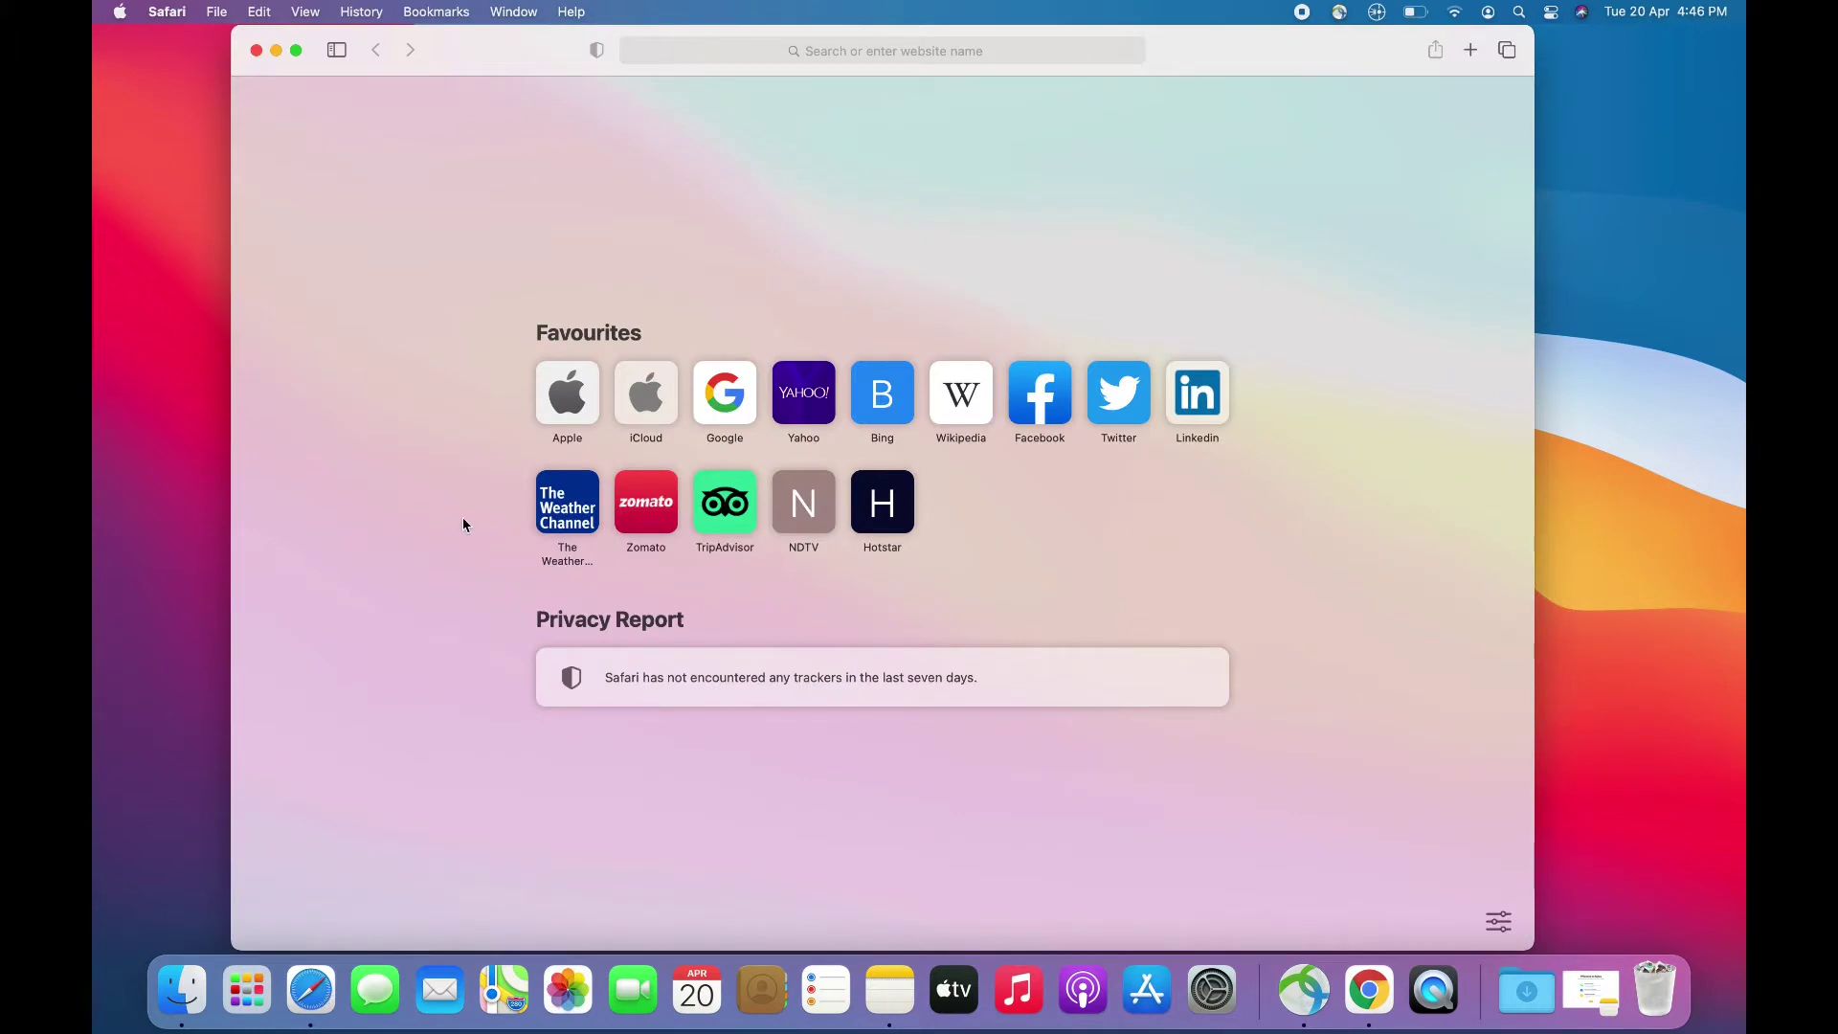
pyautogui.click(258, 53)
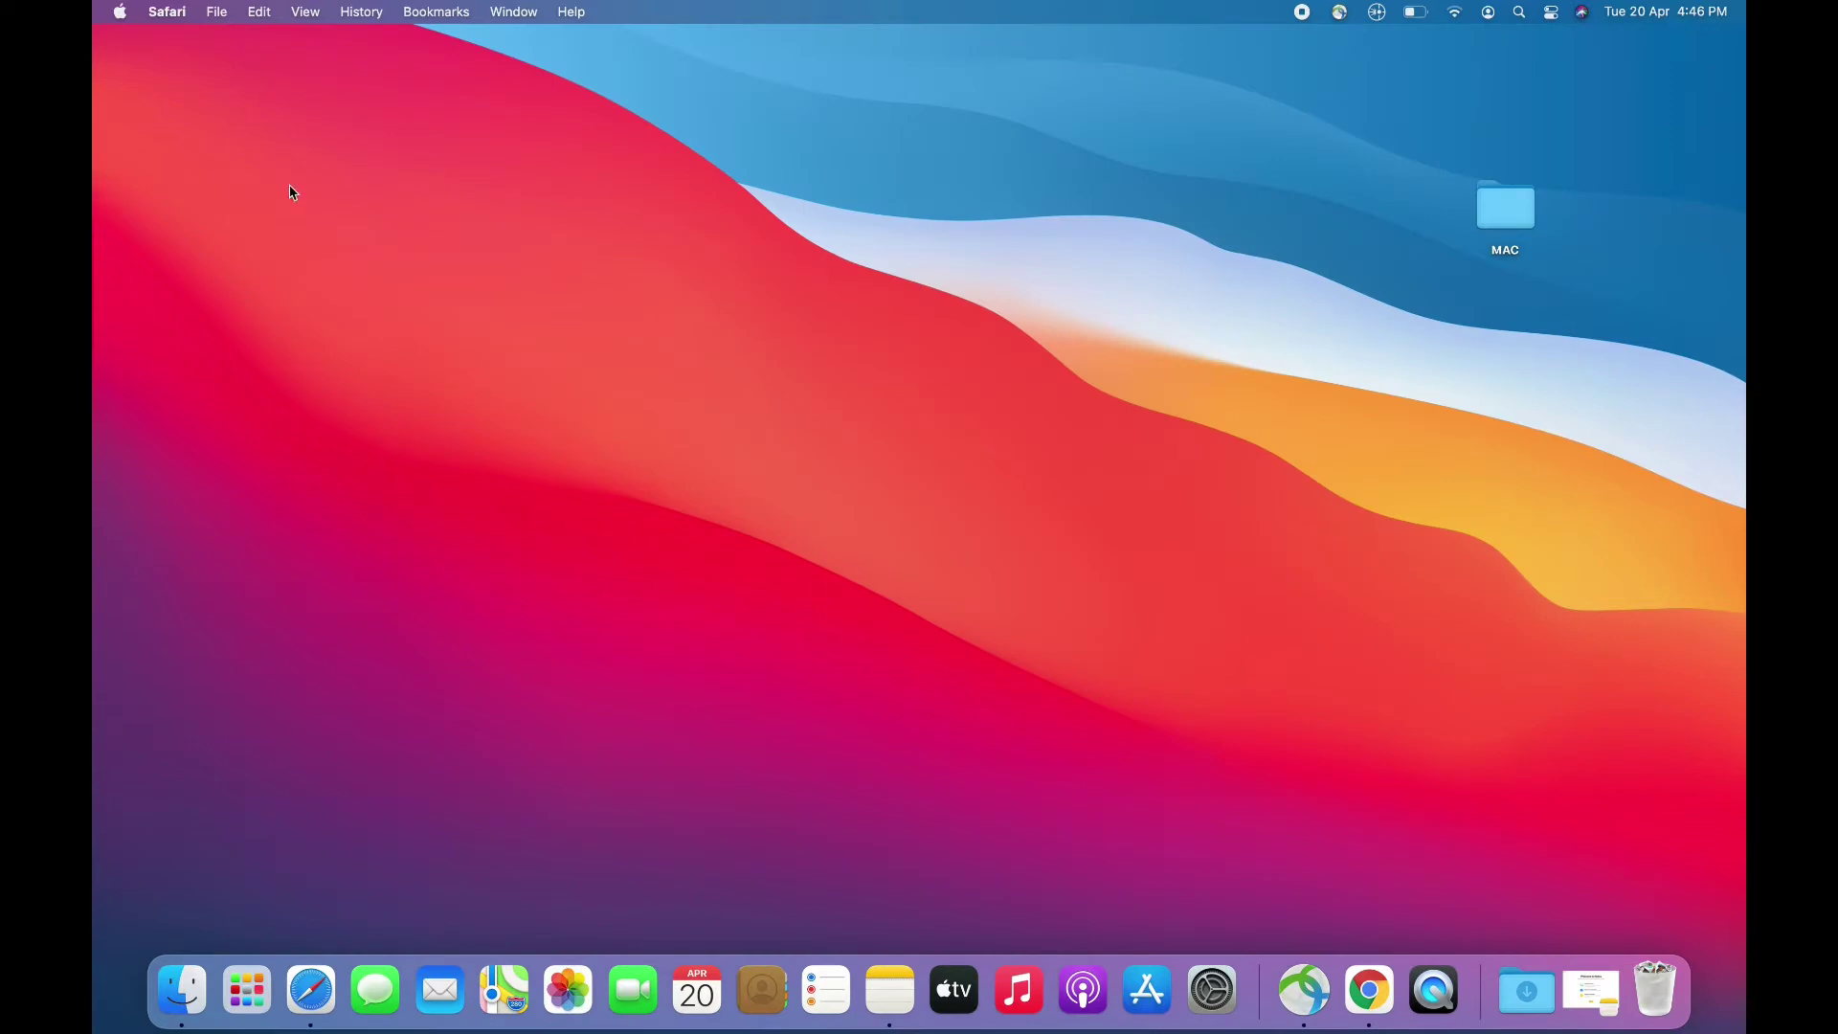
pyautogui.rightClick(317, 997)
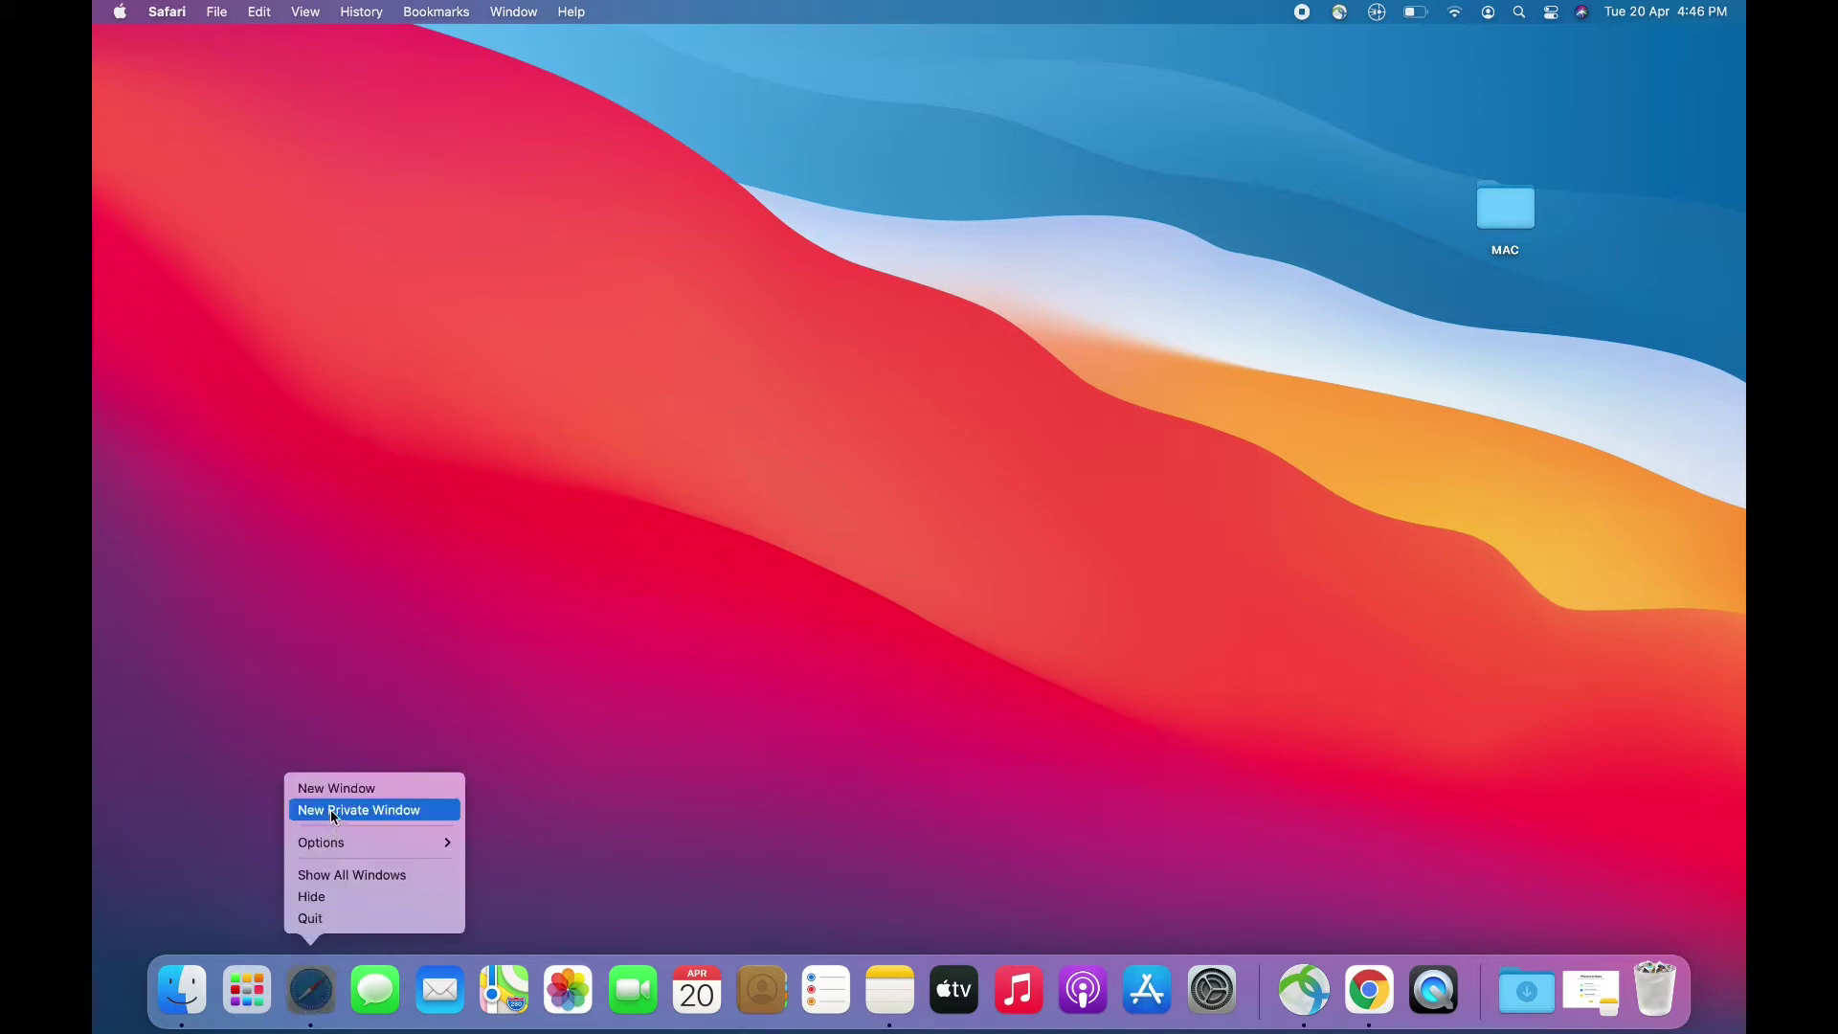
pyautogui.click(330, 920)
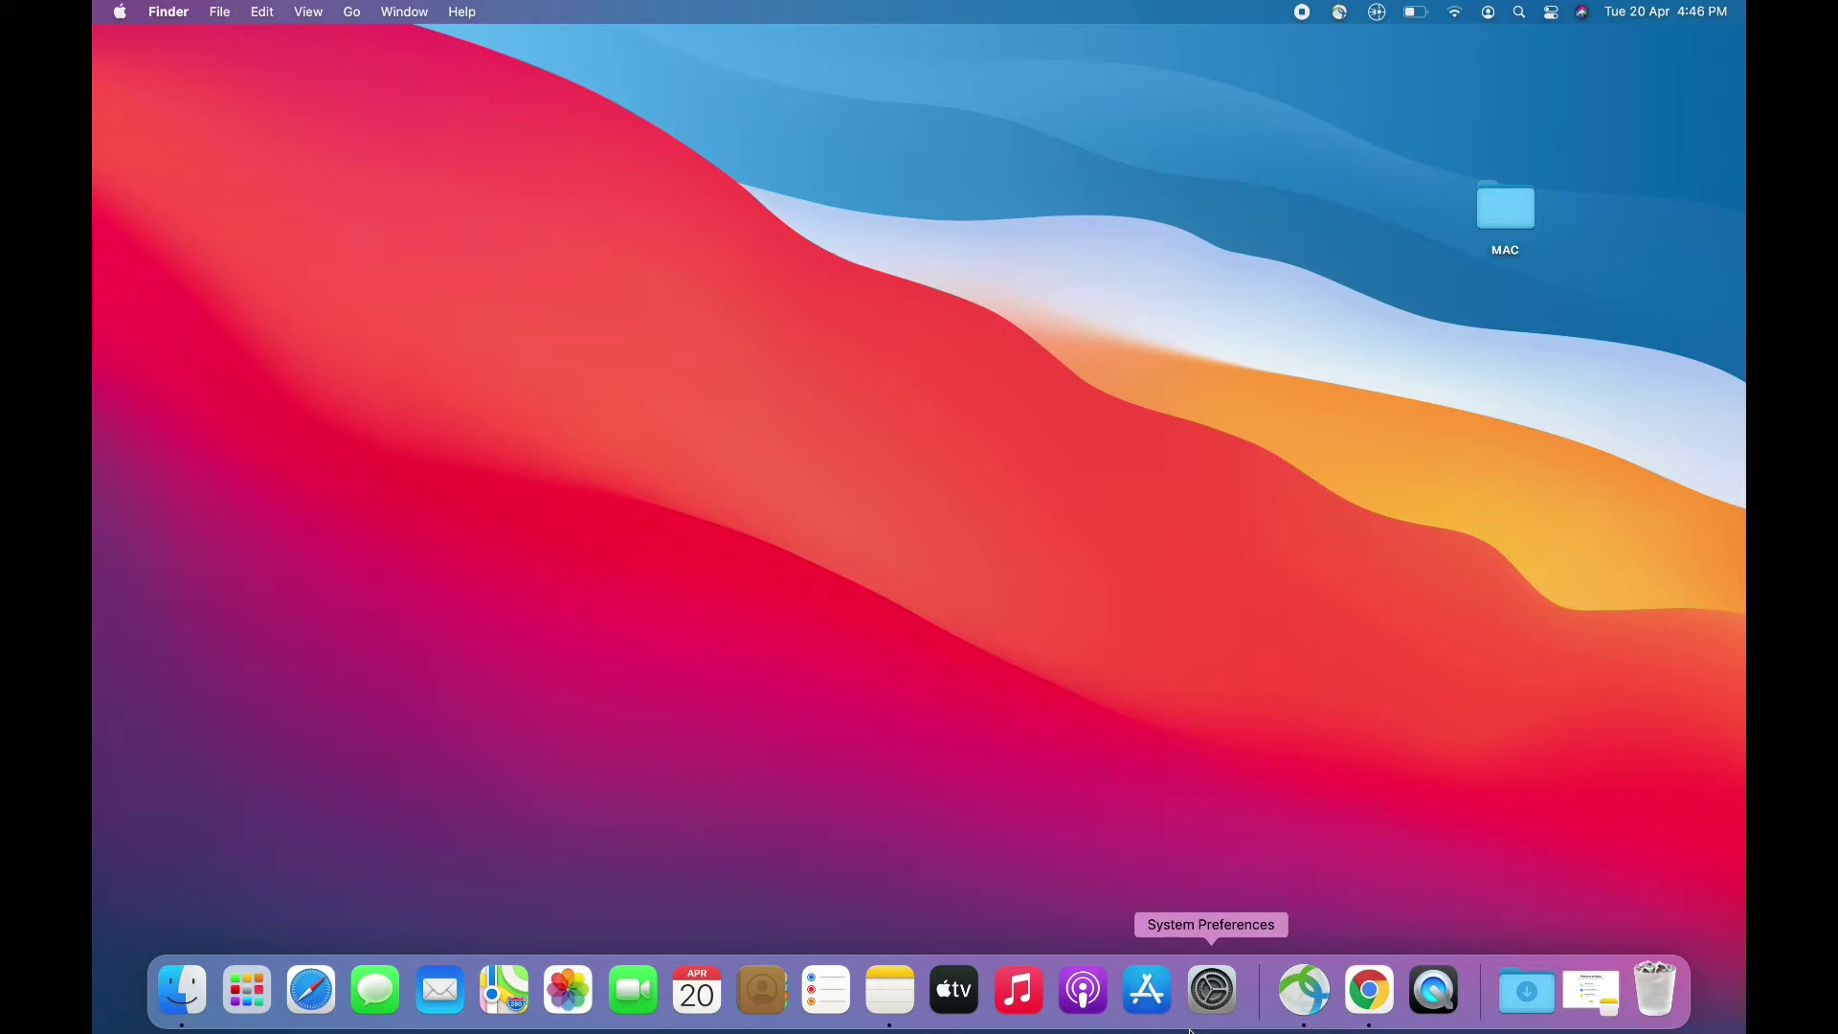
# Quit the Cisco AnyConnect VPN client and the AMP for Endpoints Connector running in the background
pyautogui.rightClick(1310, 1003)
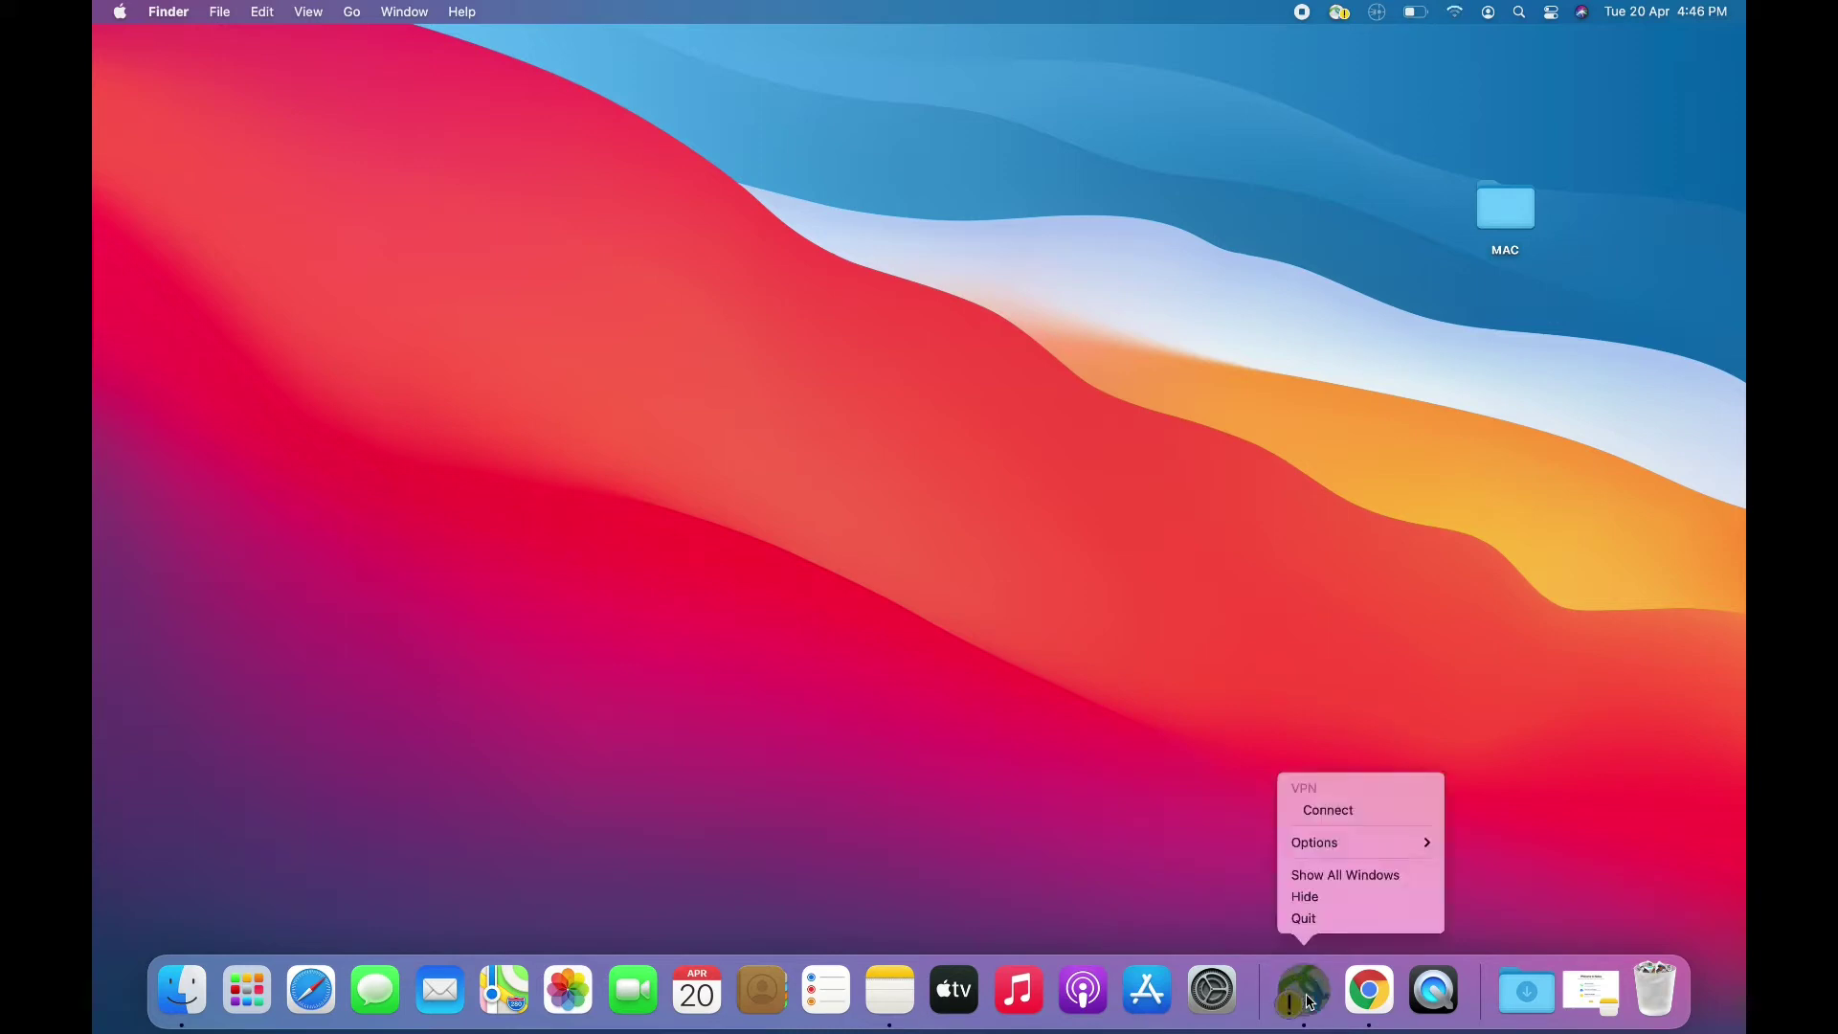
pyautogui.click(1326, 934)
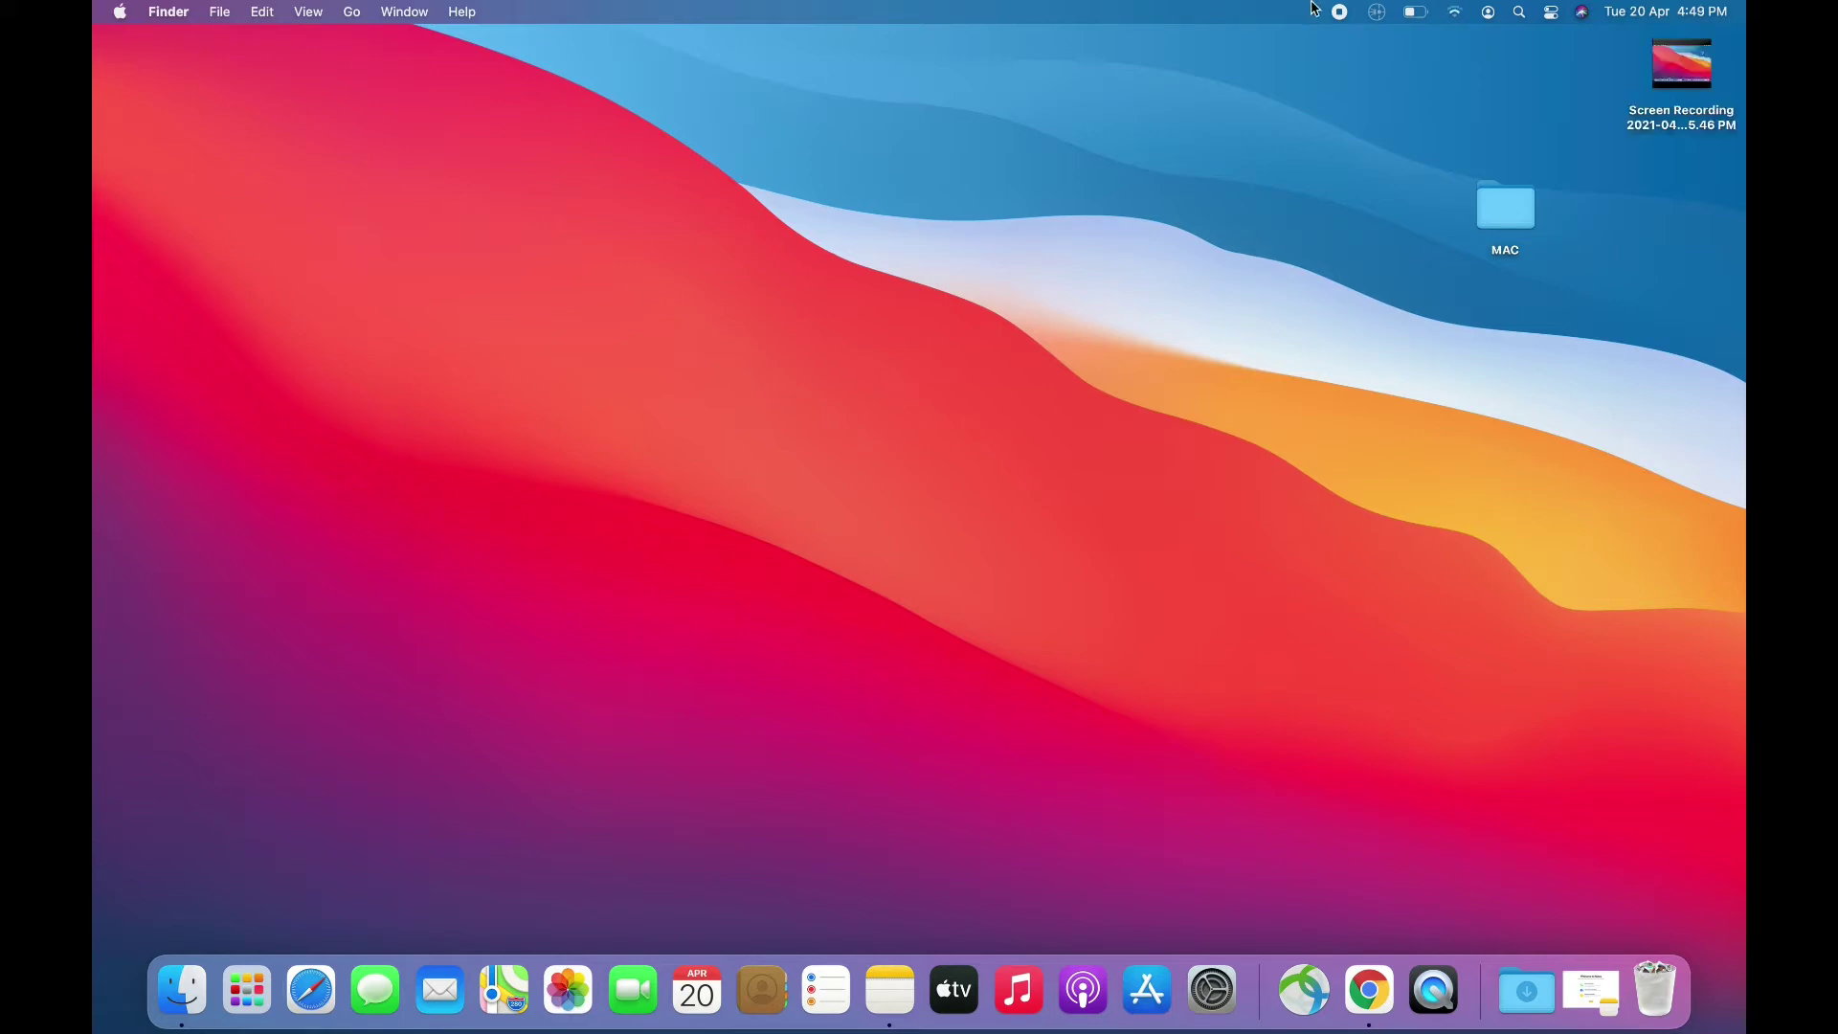
pyautogui.click(1376, 13)
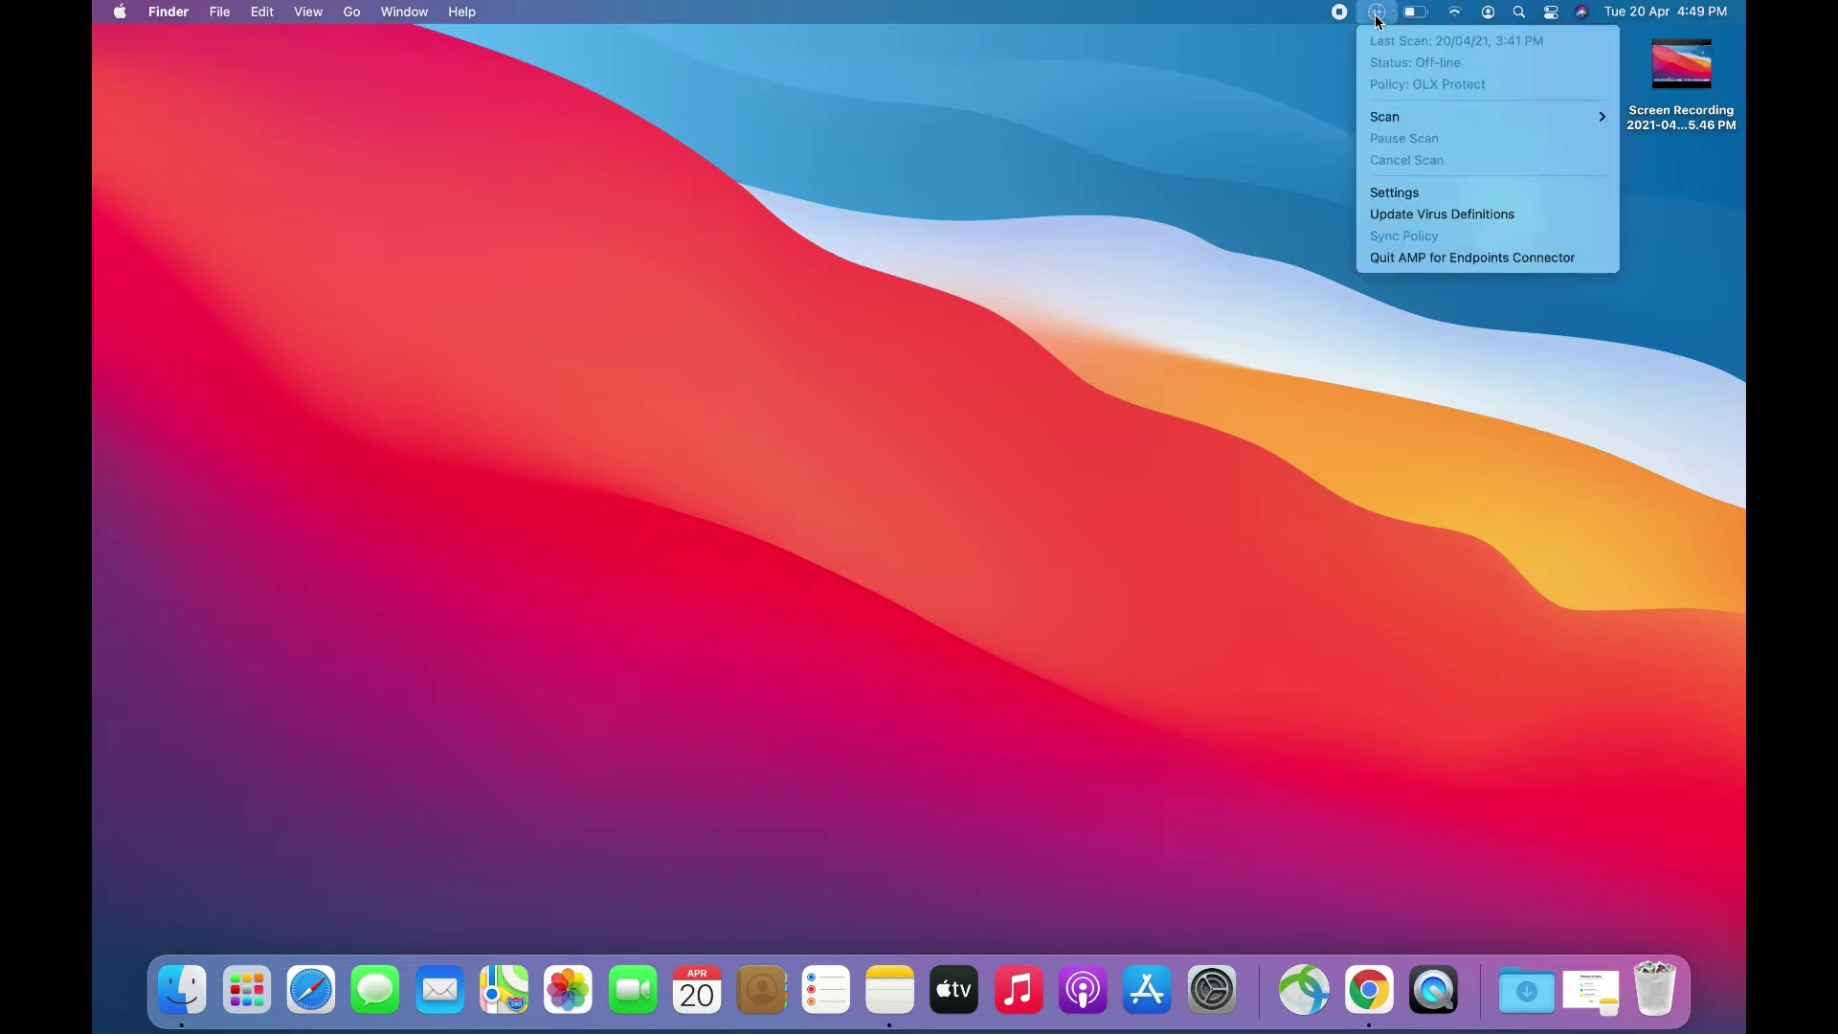
pyautogui.click(1419, 258)
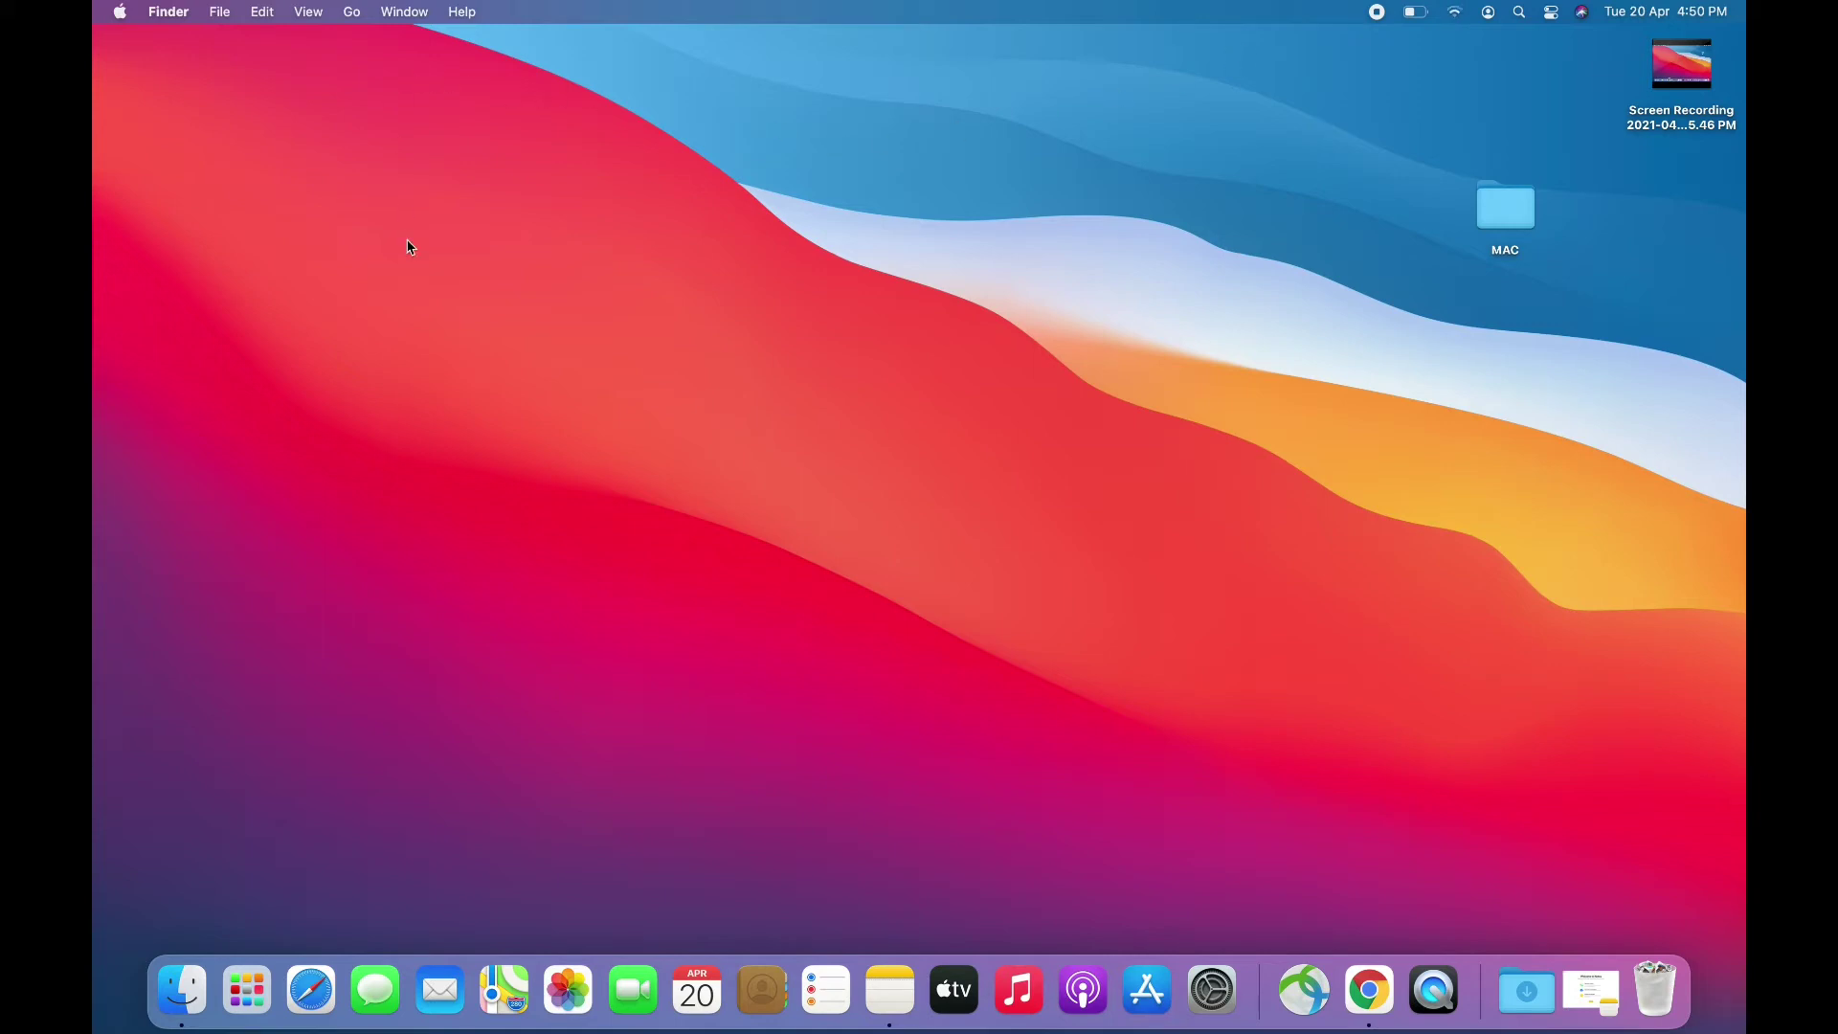
# Open the Applications folder in Finder, look through the installed applications and select Safari
pyautogui.click(353, 15)
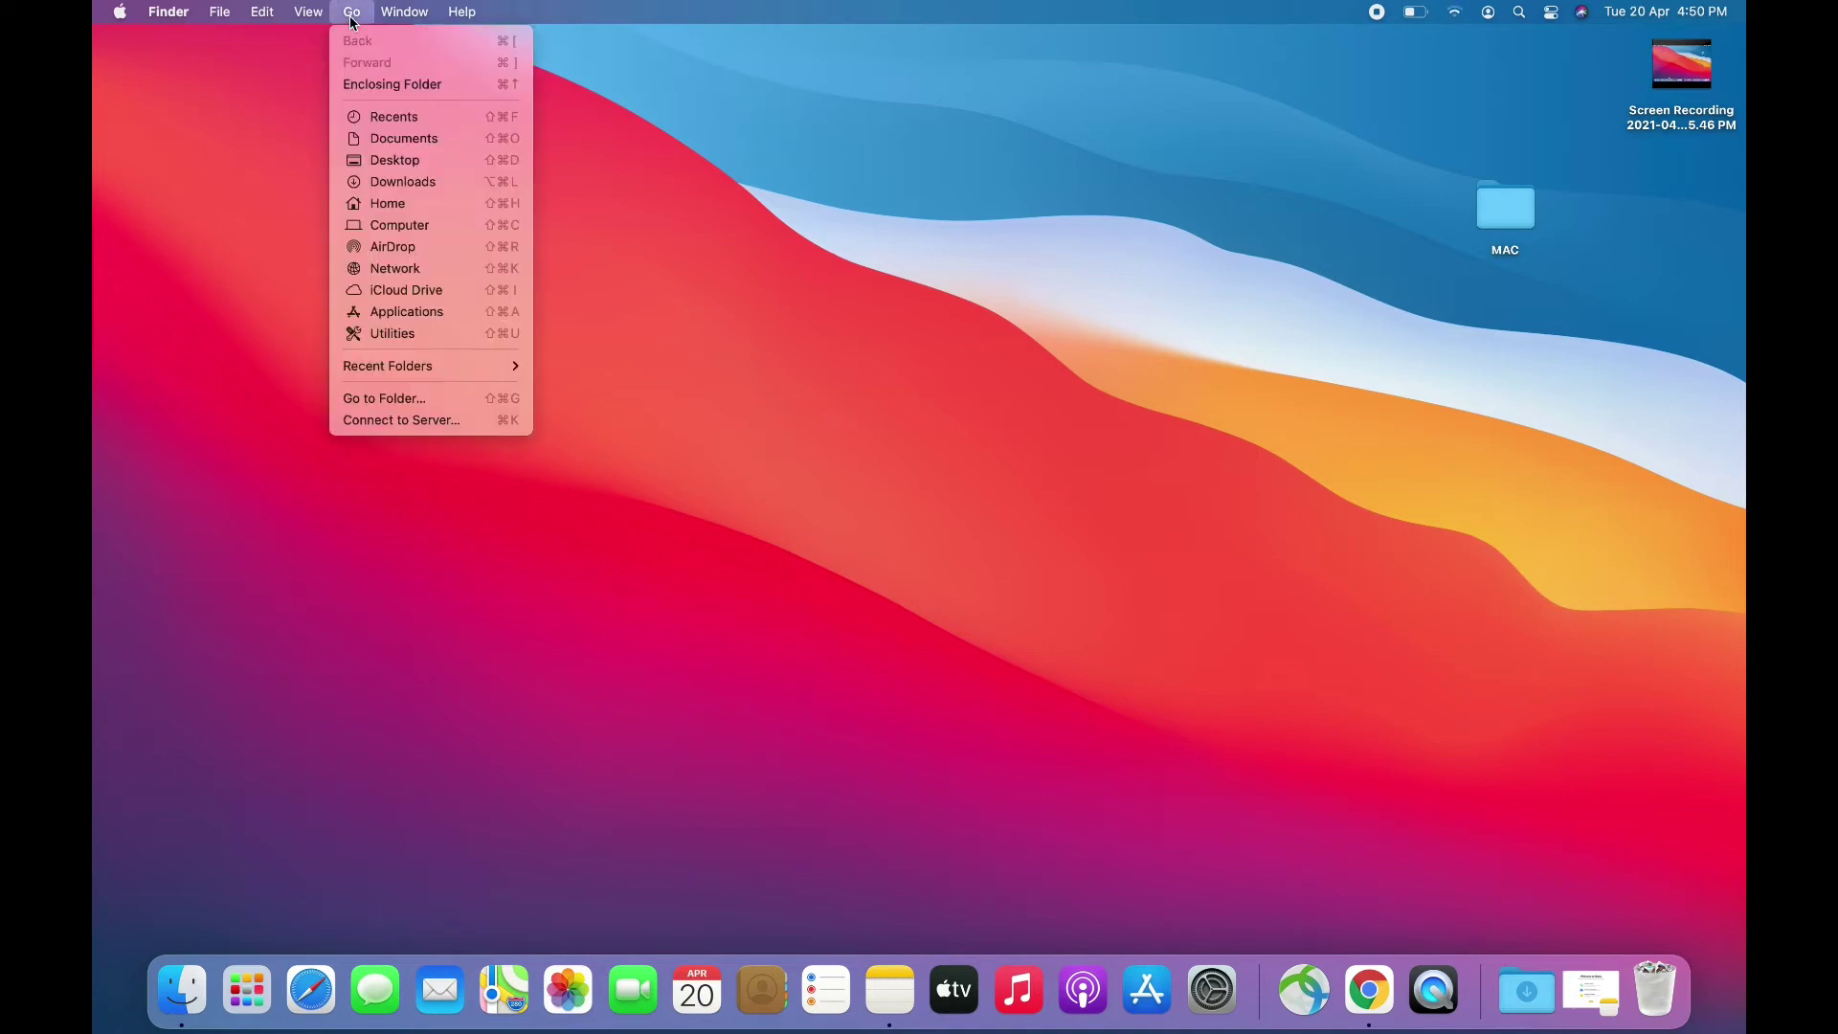
pyautogui.click(405, 313)
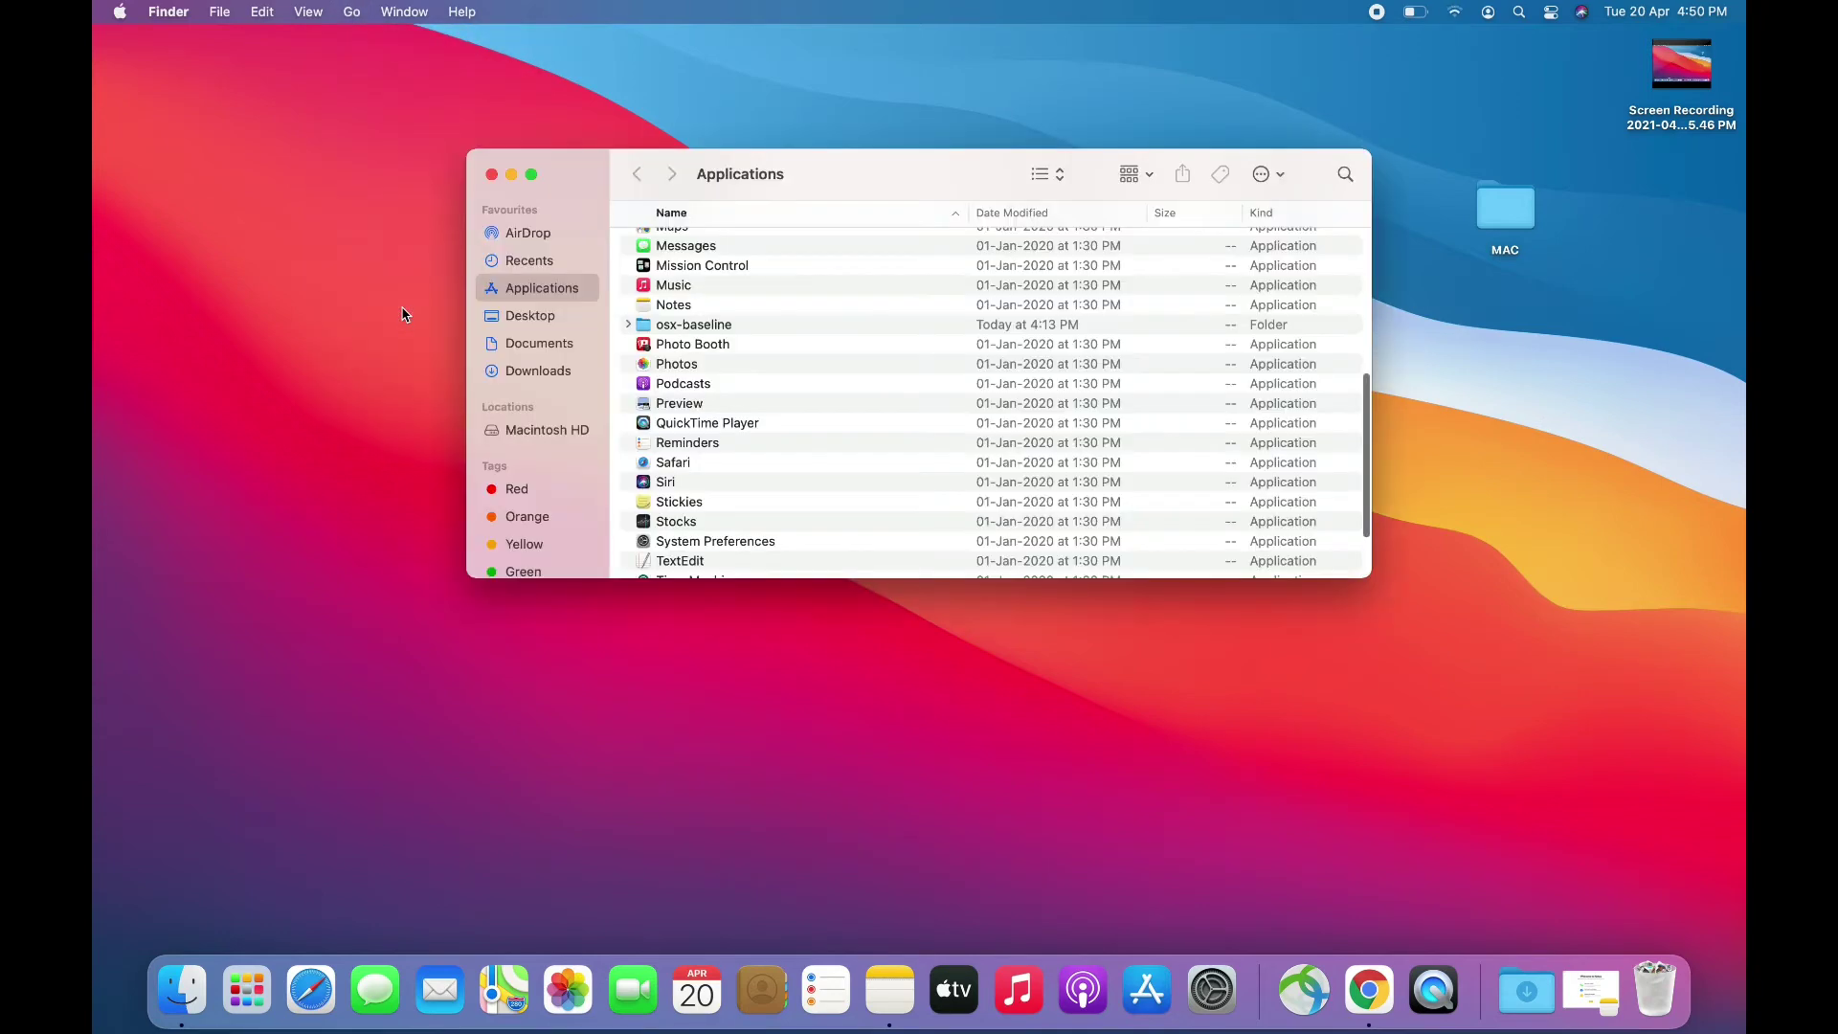
pyautogui.scroll(-5, 803, 440)
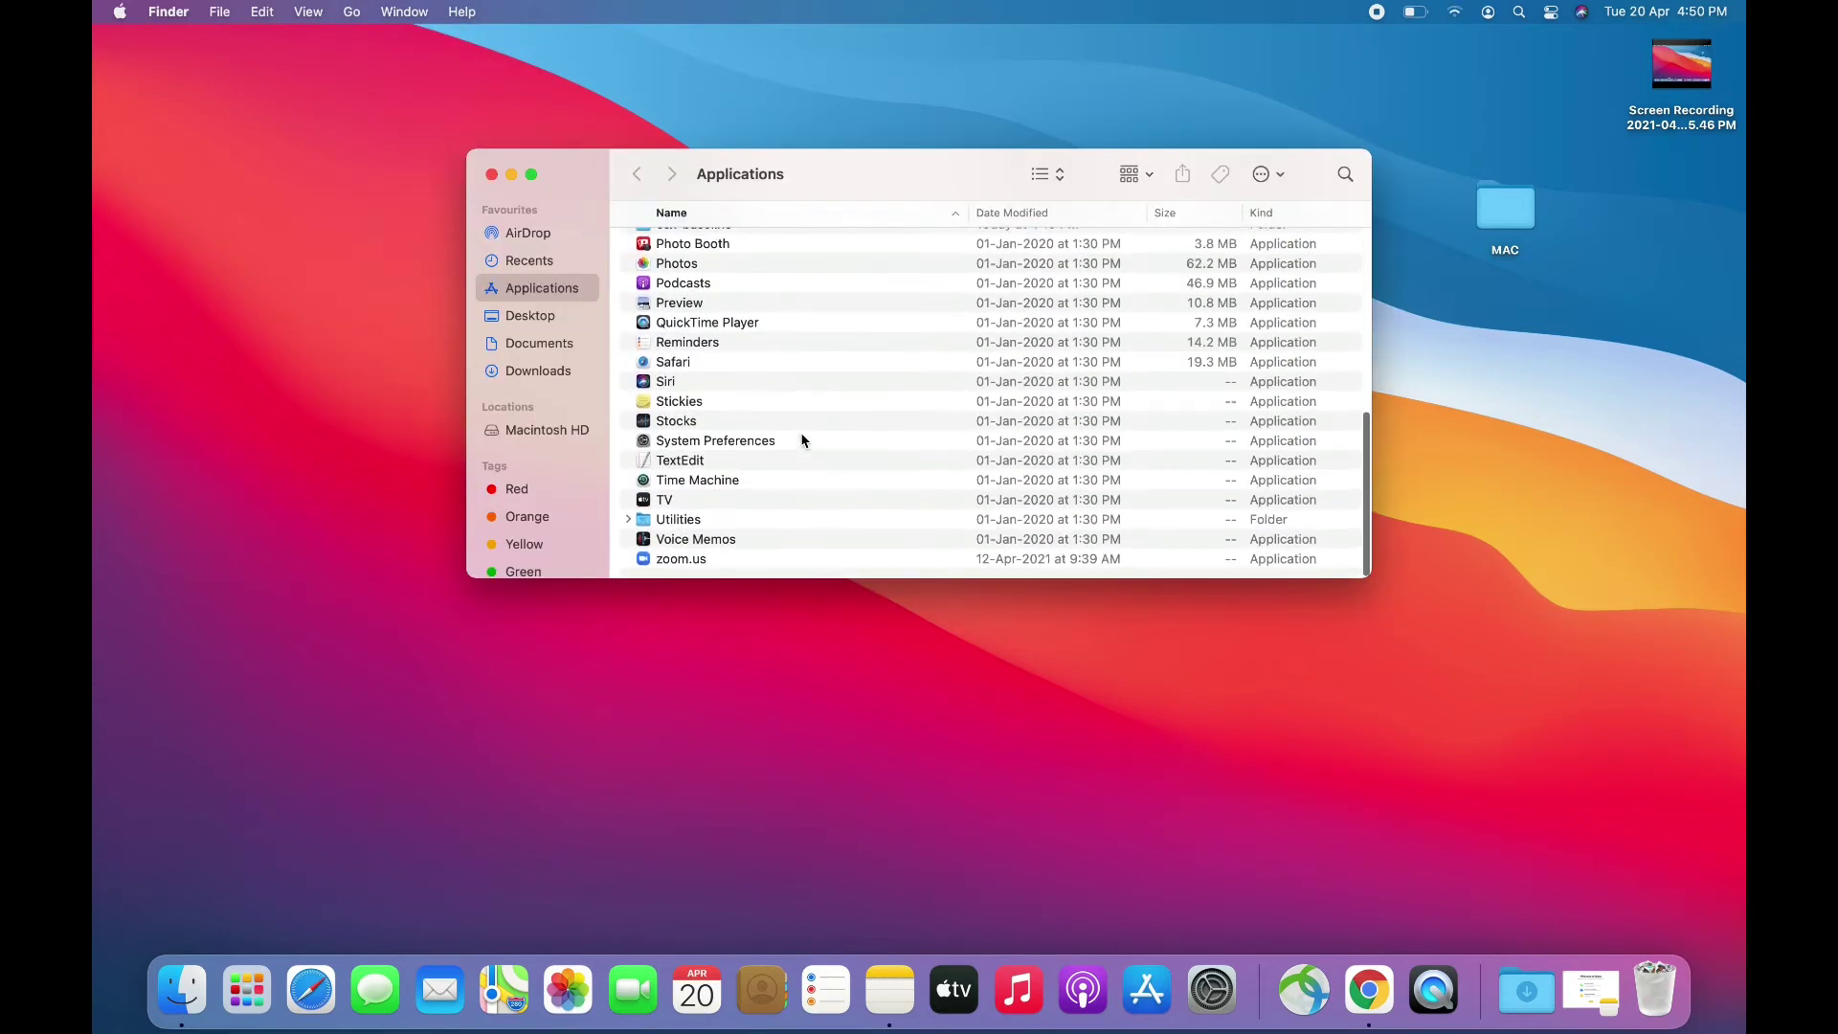
pyautogui.scroll(10, 802, 441)
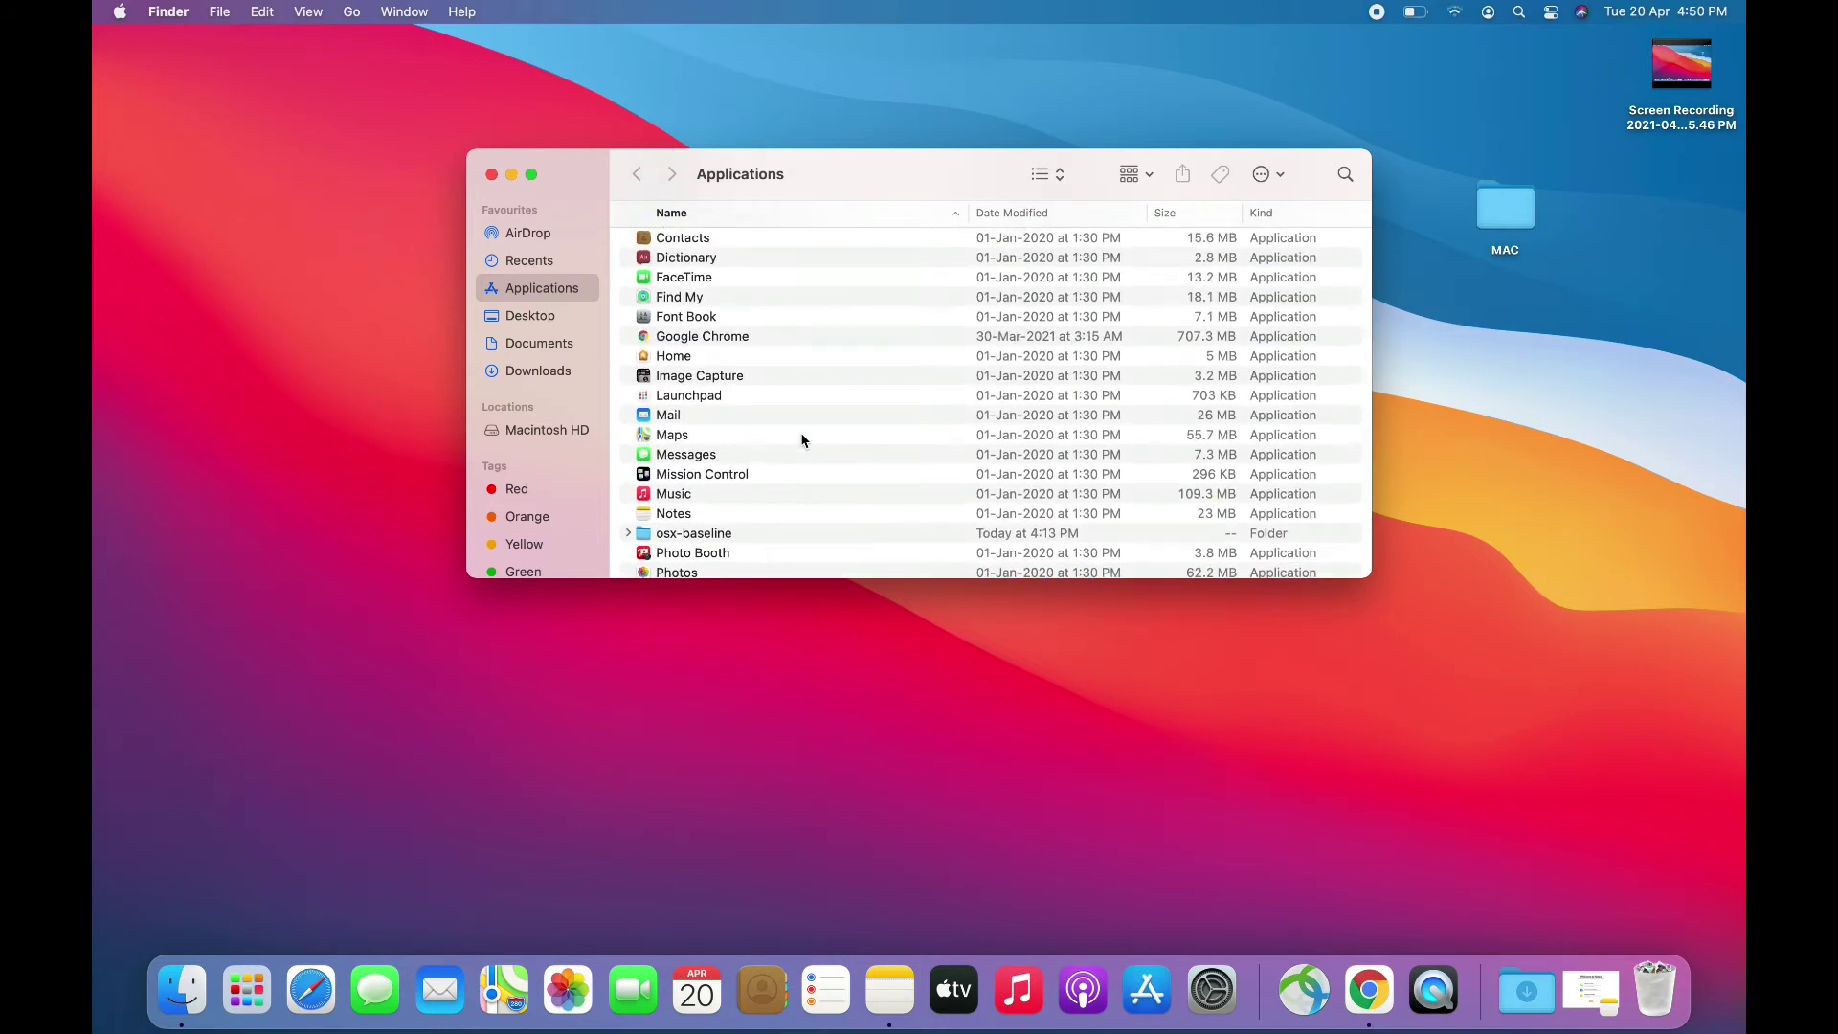
pyautogui.scroll(5, 803, 440)
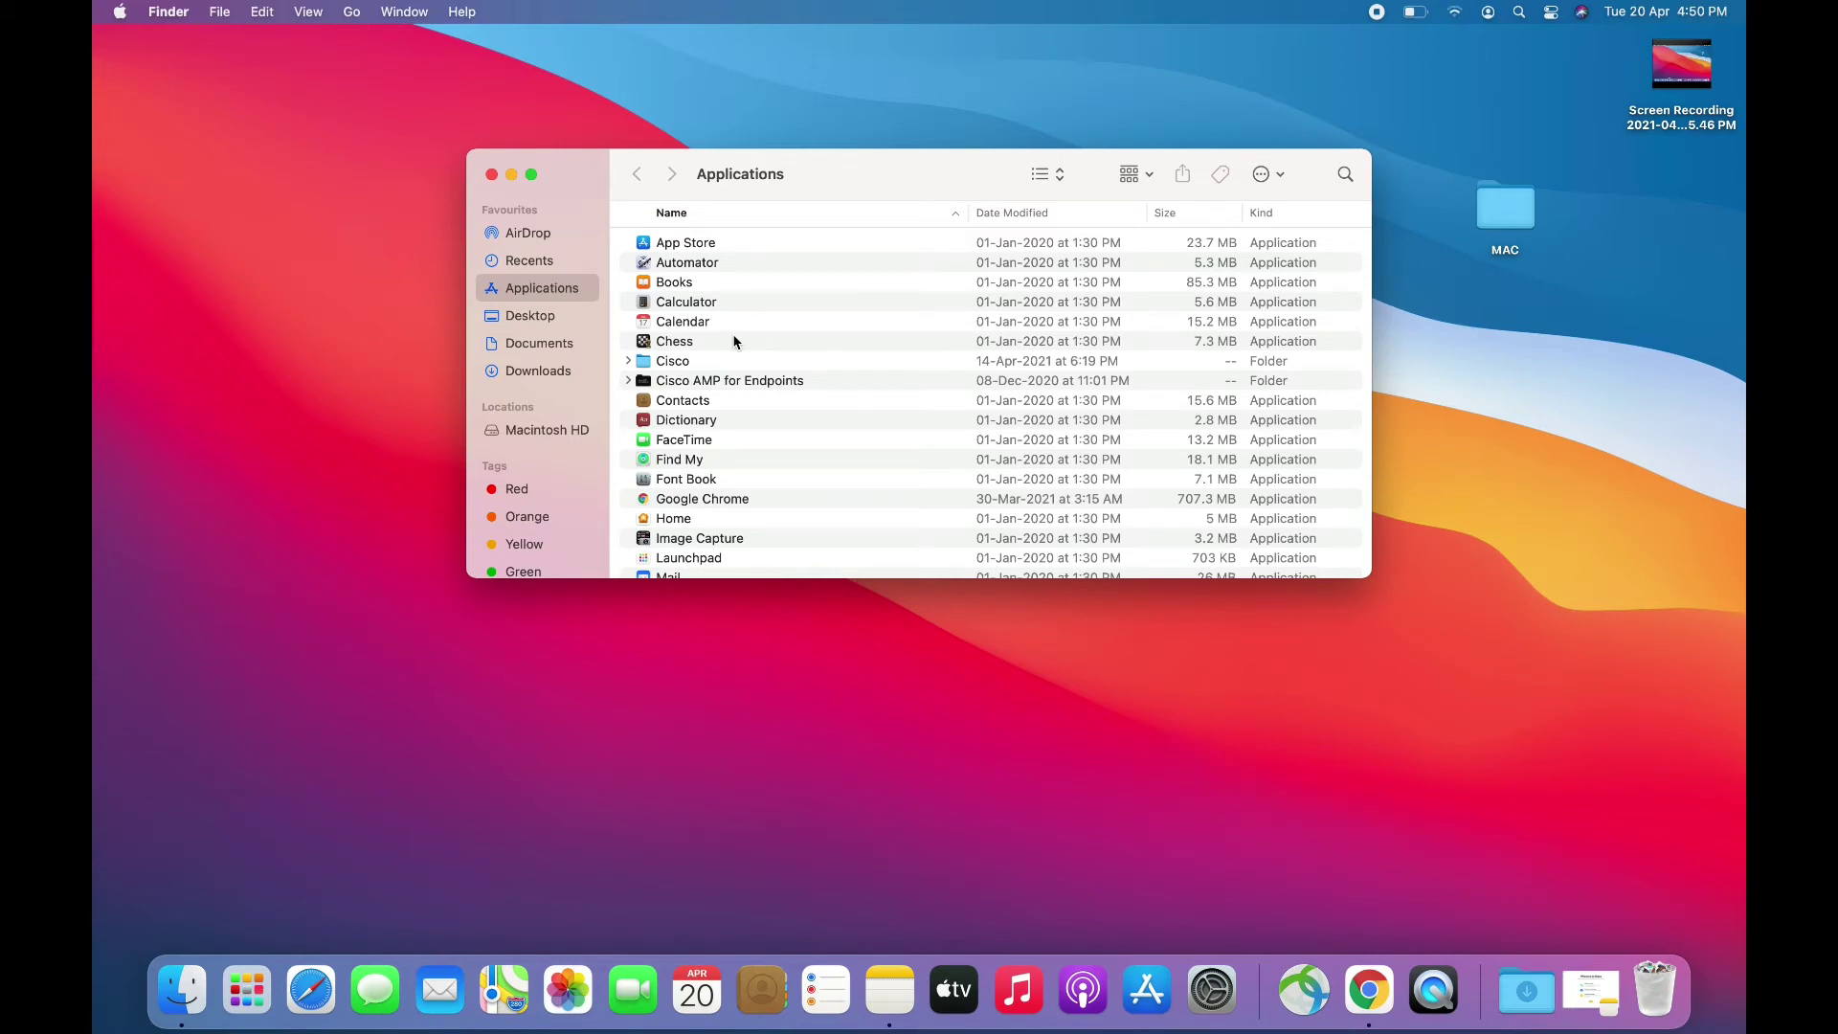
pyautogui.scroll(-10, 734, 342)
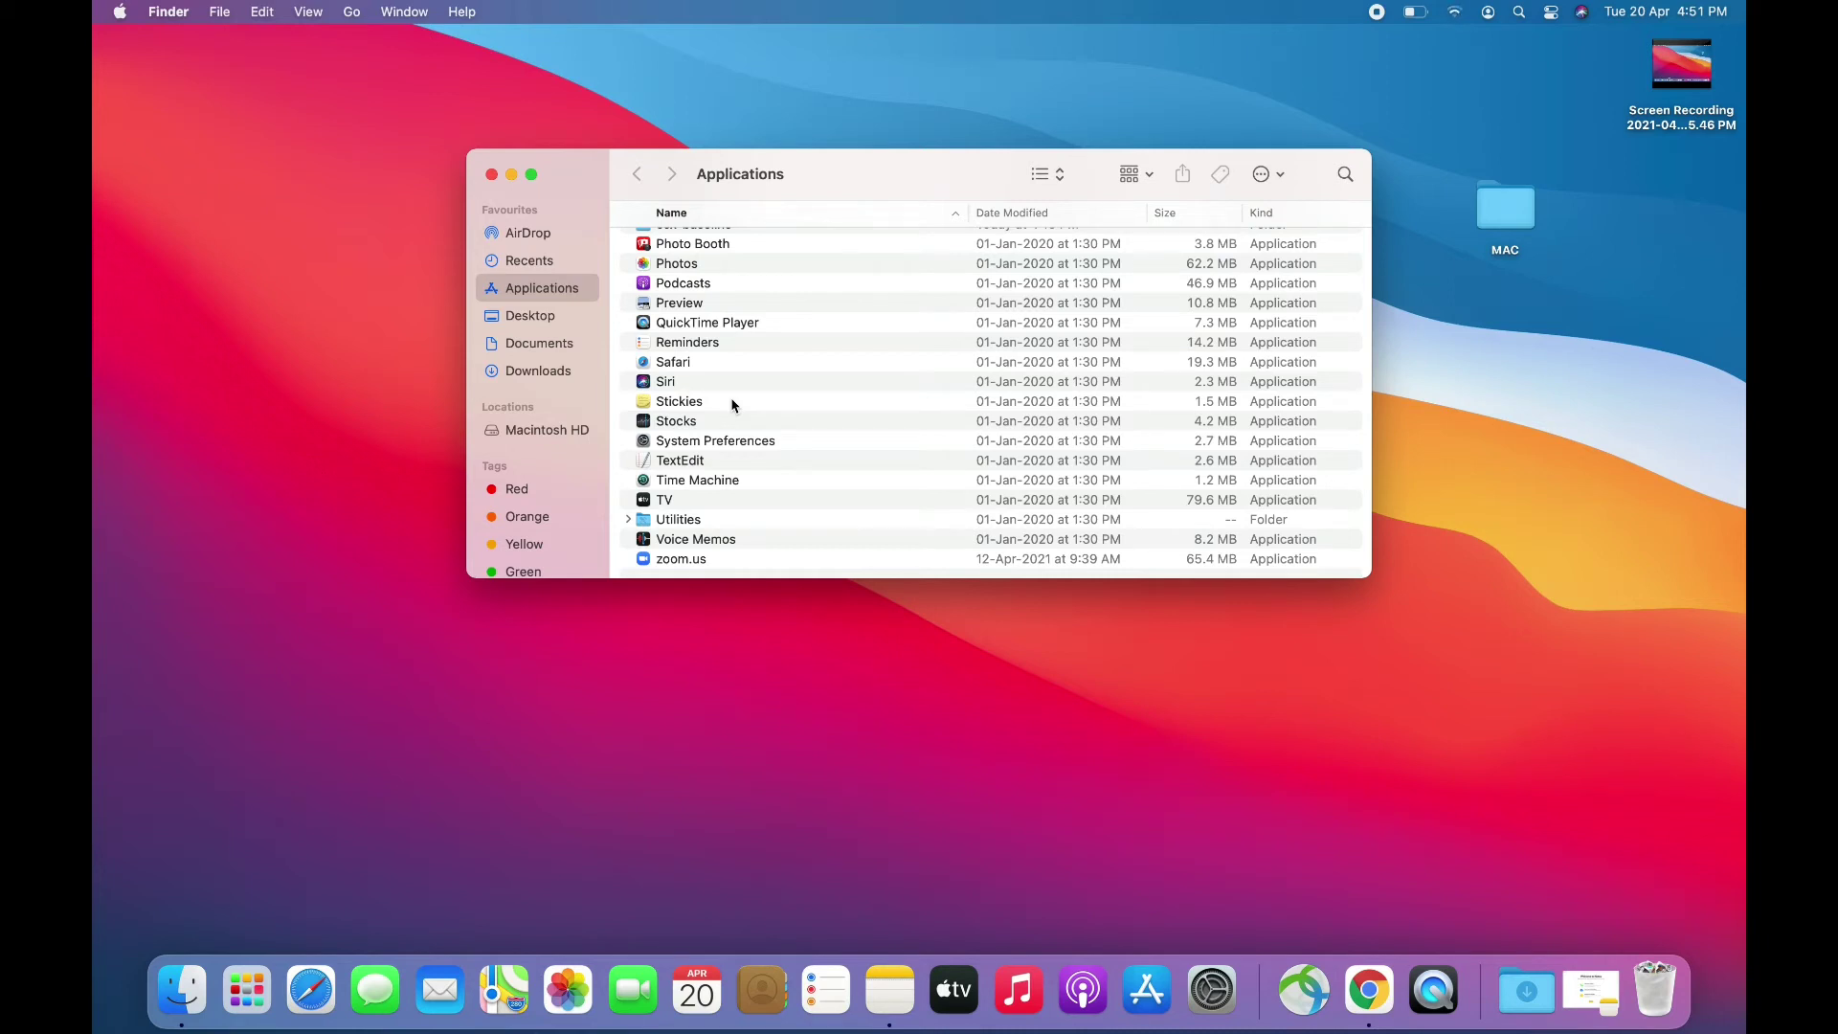
pyautogui.scroll(10, 732, 405)
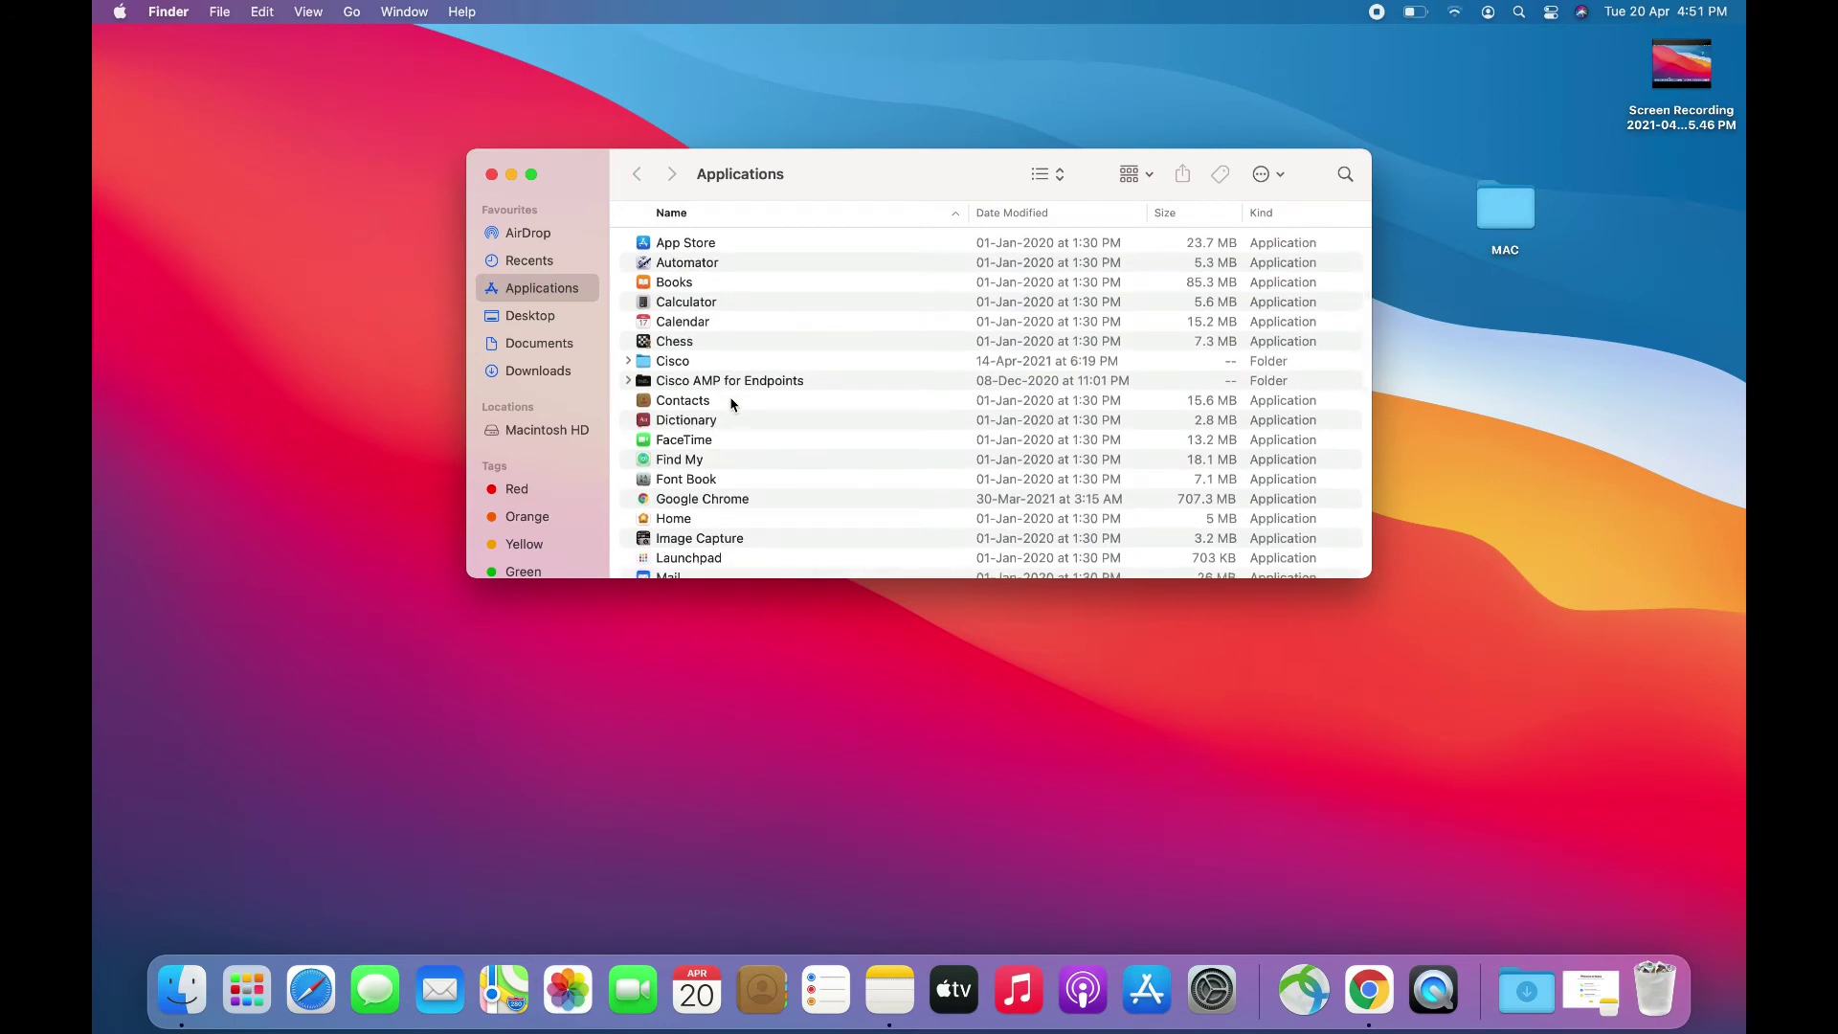
pyautogui.scroll(-10, 700, 366)
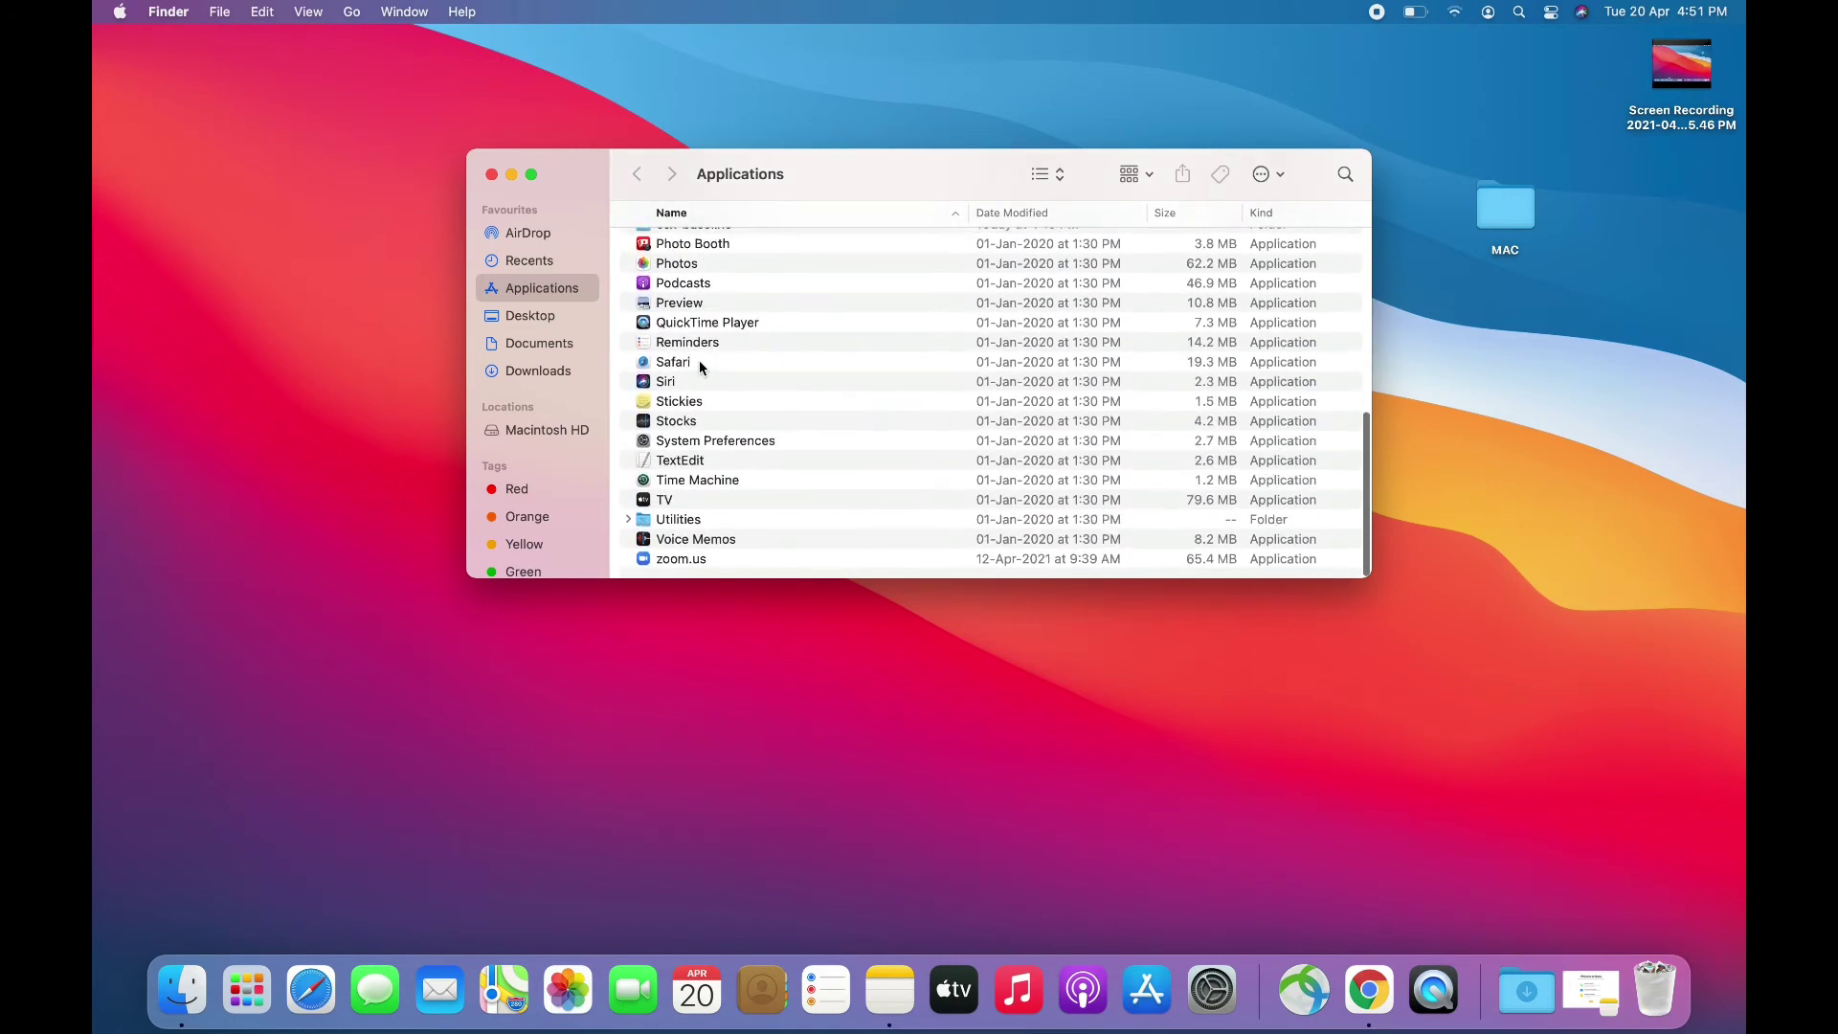
pyautogui.click(700, 364)
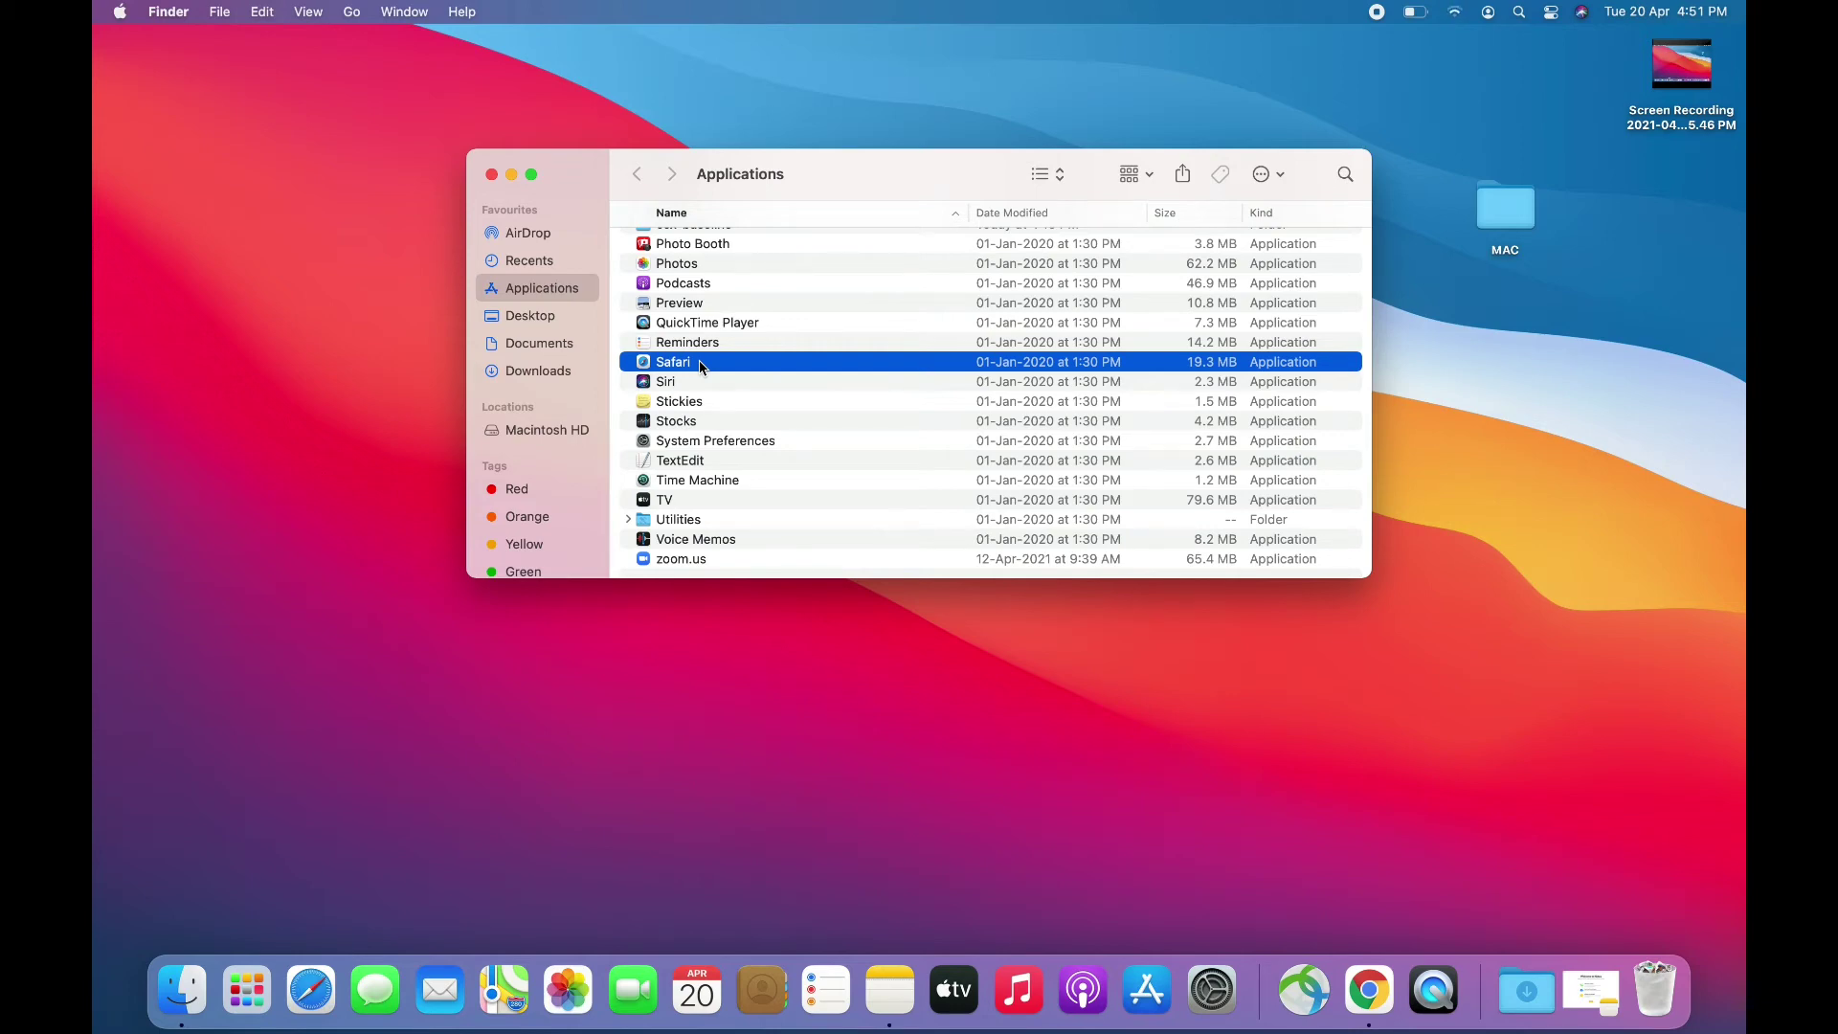
# Expand the Cisco folder in Applications to view the apps it contains, and close the Finder window
pyautogui.scroll(10, 700, 367)
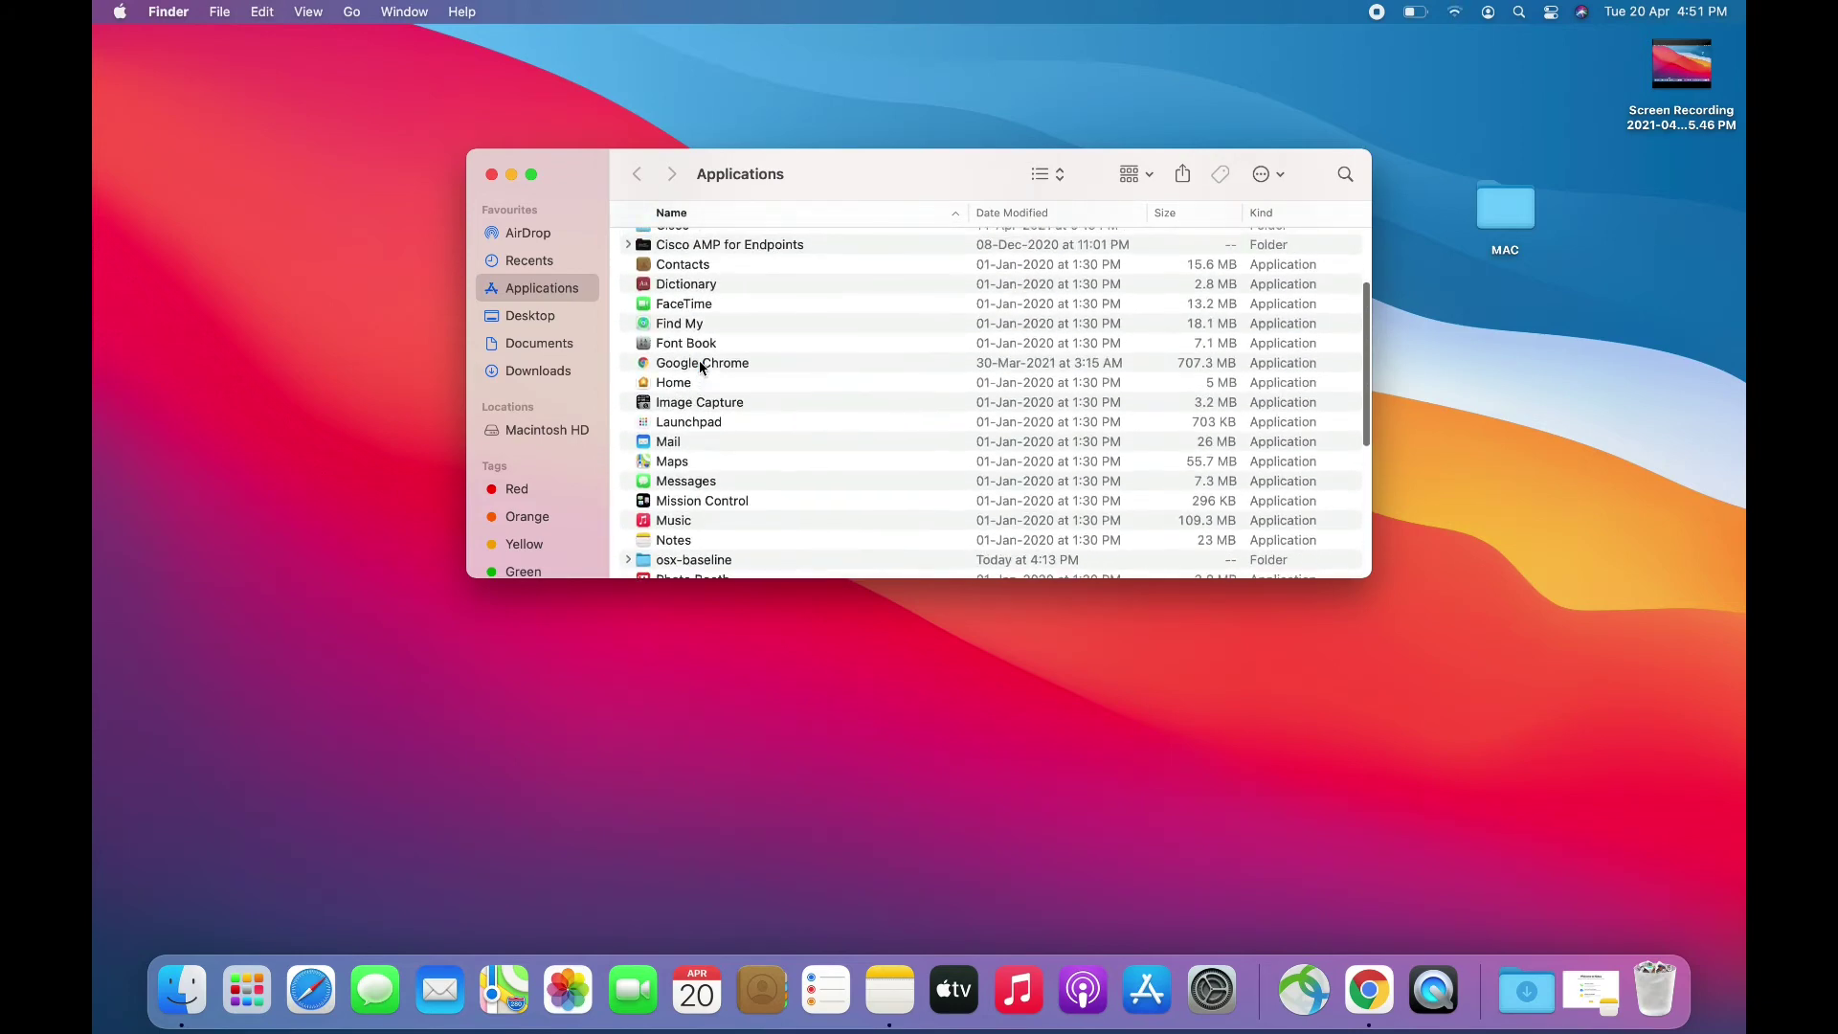
pyautogui.scroll(5, 700, 311)
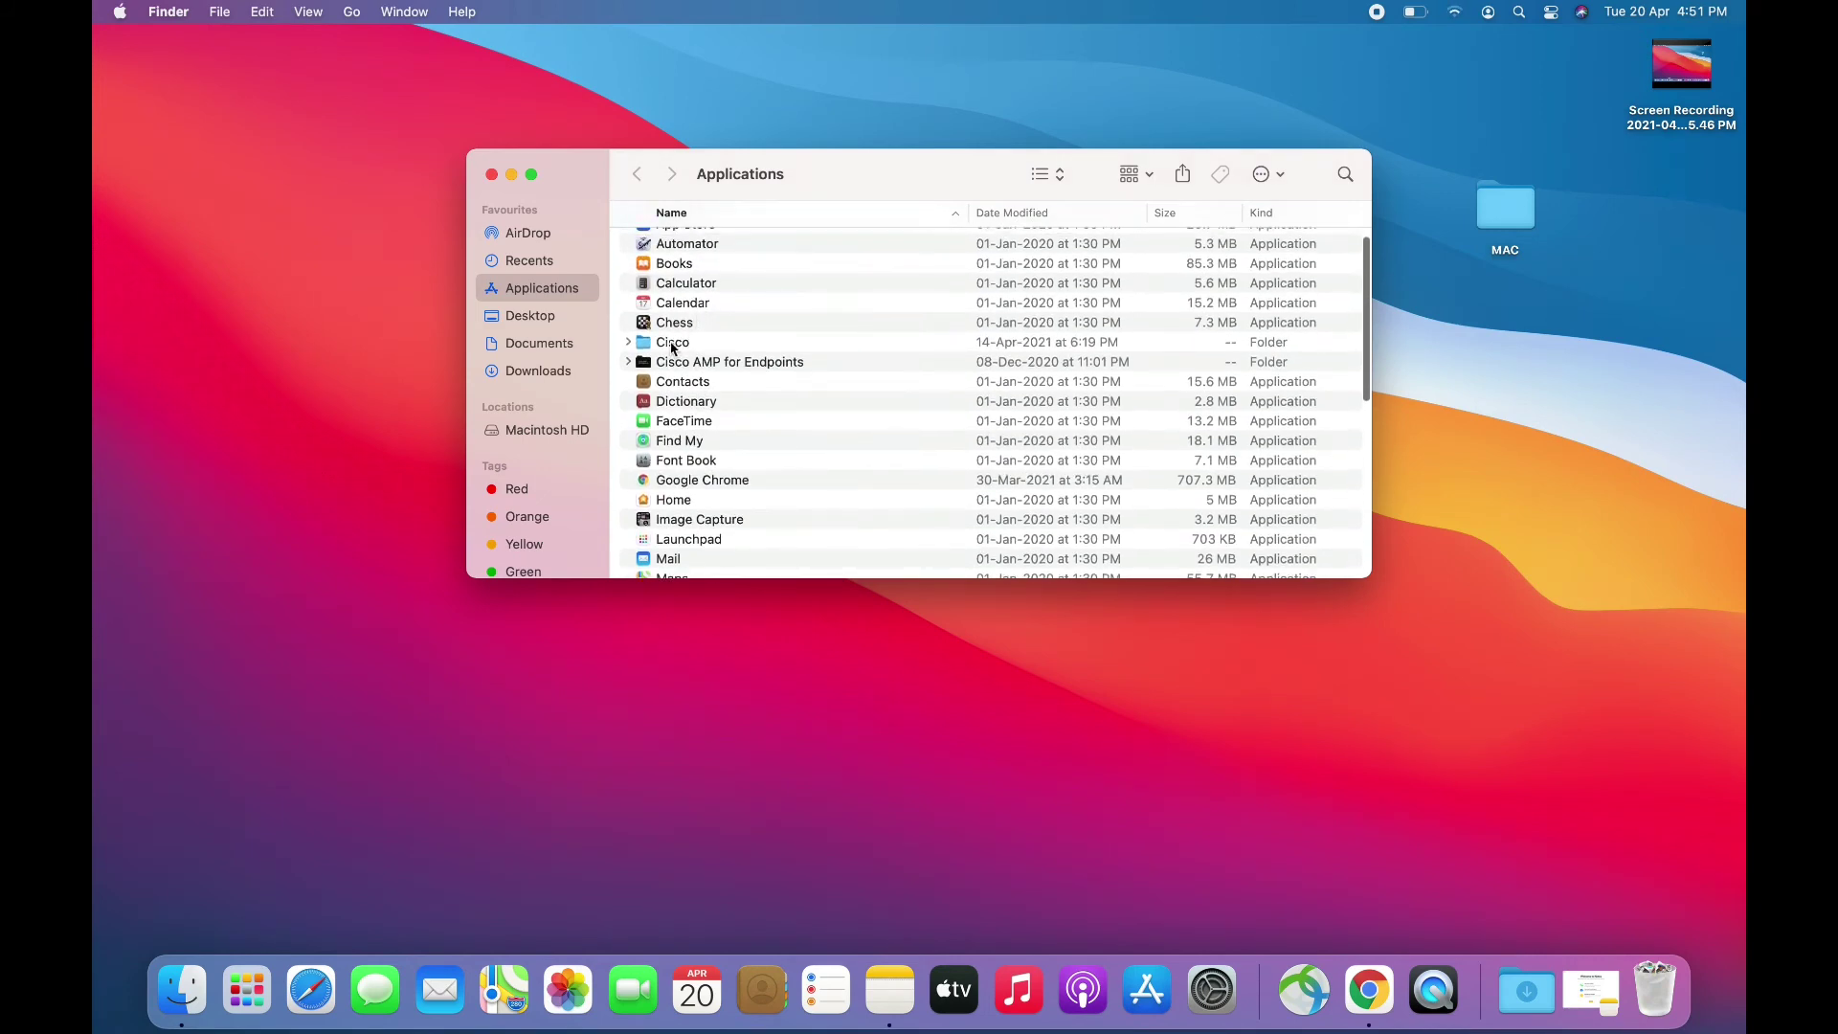
pyautogui.click(668, 346)
pyautogui.click(629, 345)
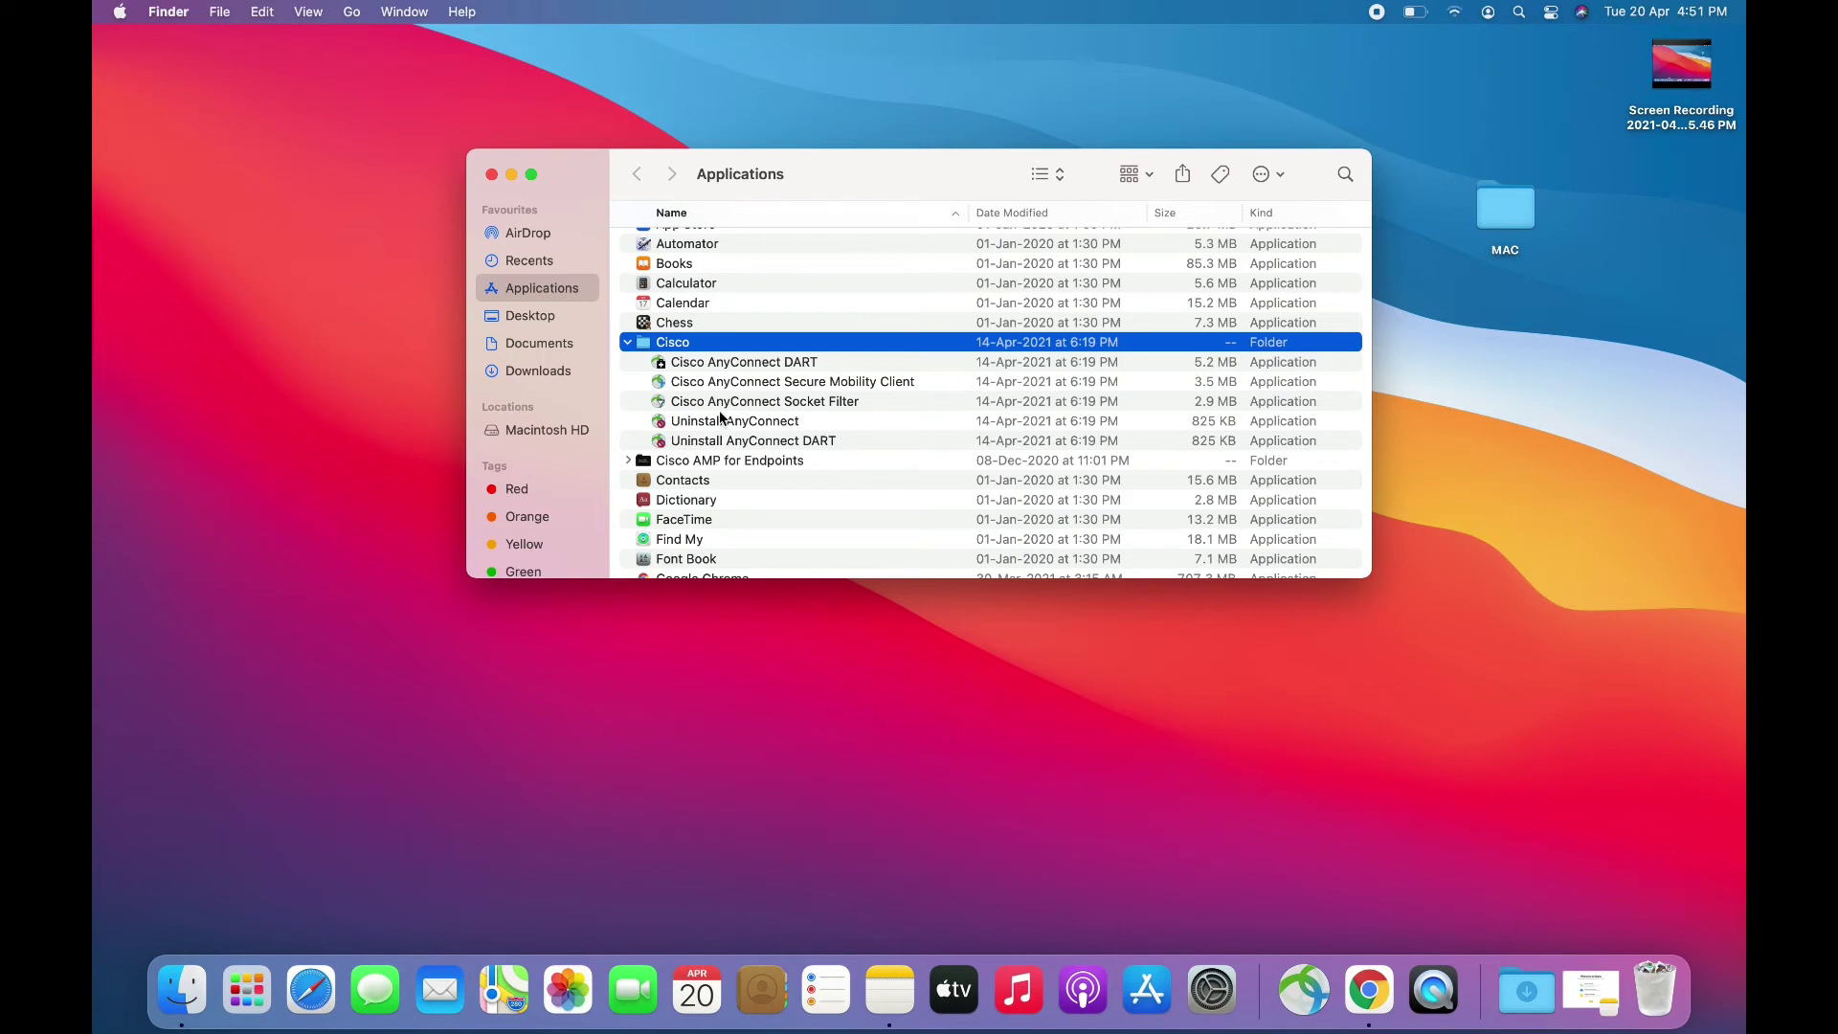
pyautogui.click(493, 176)
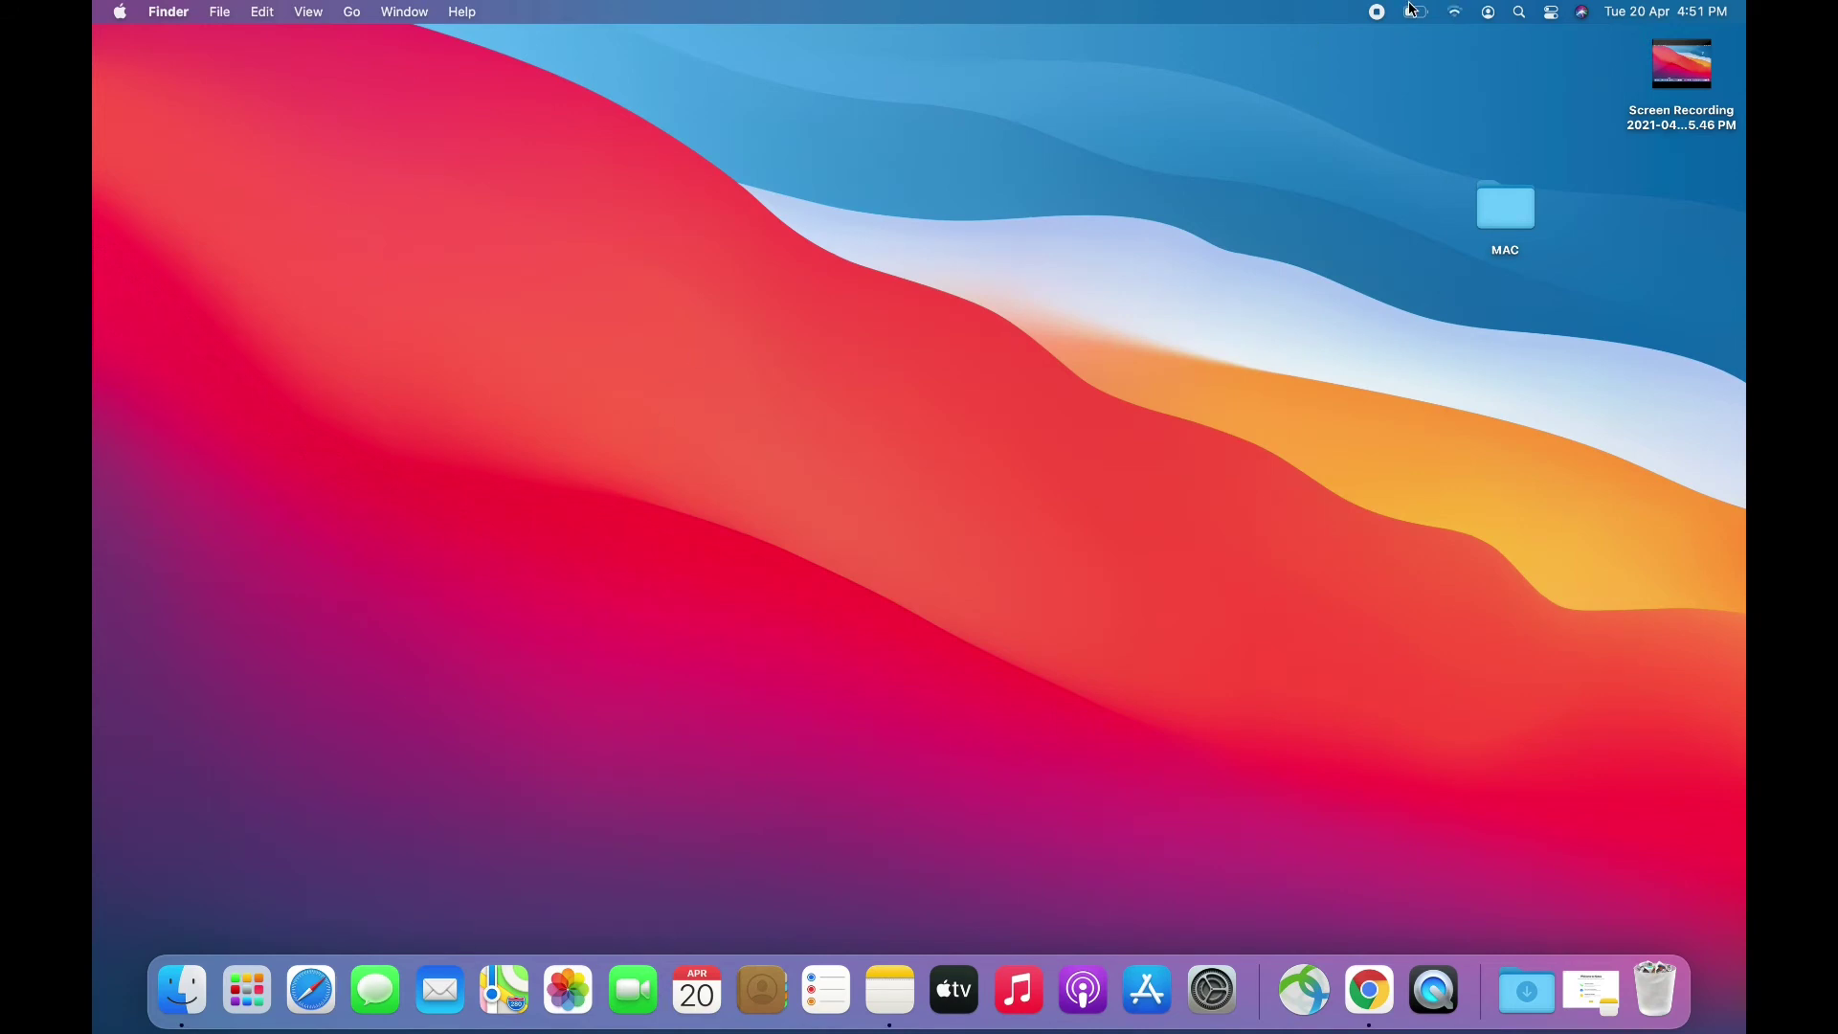
# Reopen the Applications folder in Finder and close its window again
pyautogui.click(354, 11)
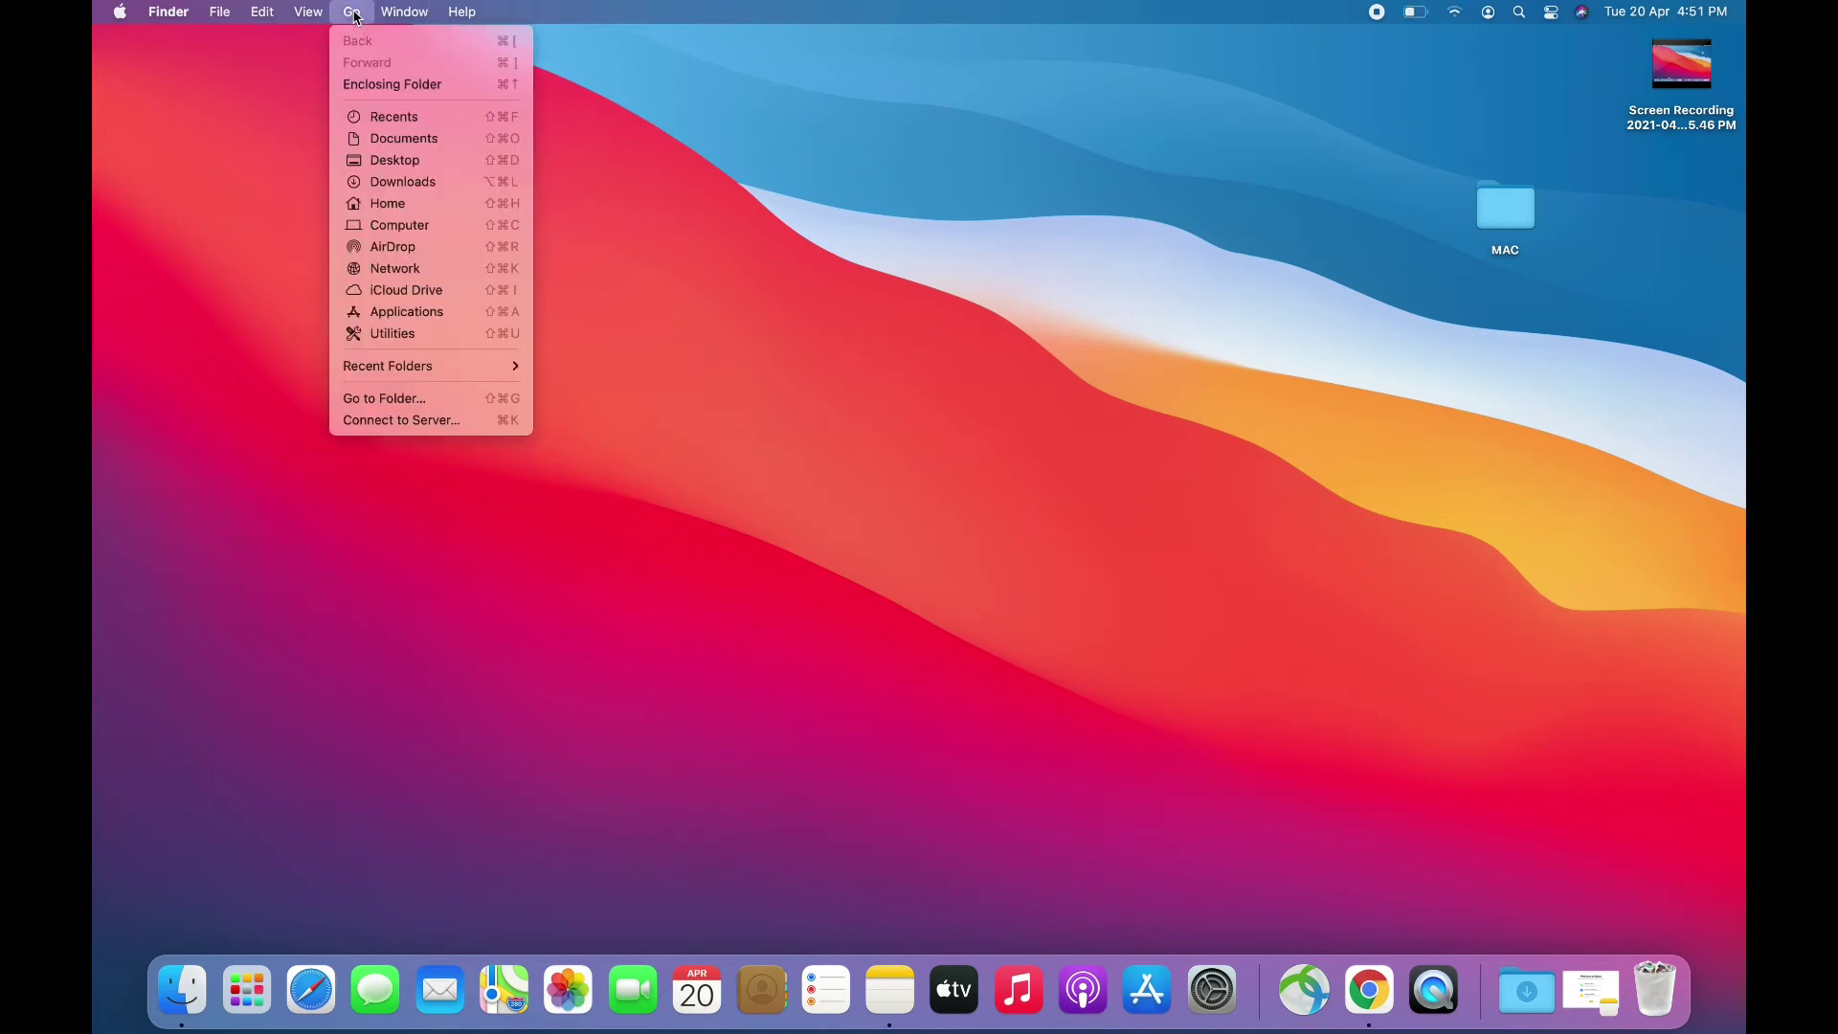
pyautogui.click(391, 312)
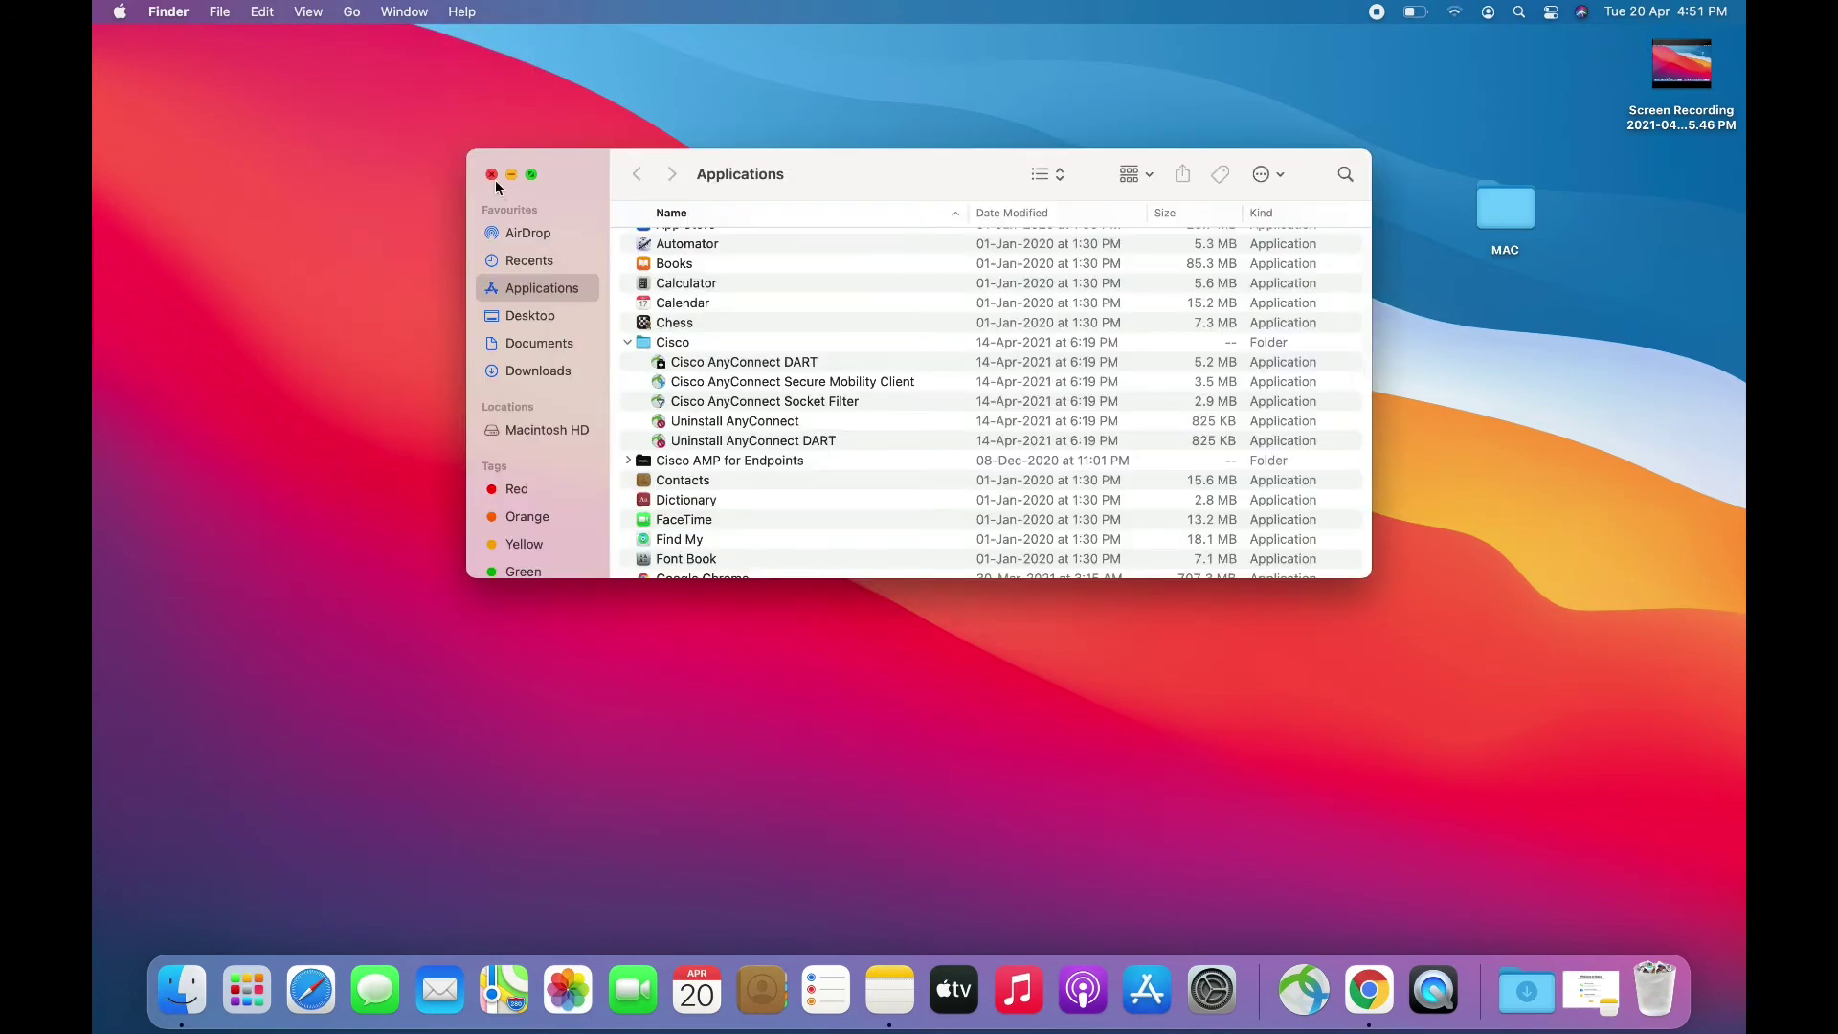
pyautogui.click(495, 179)
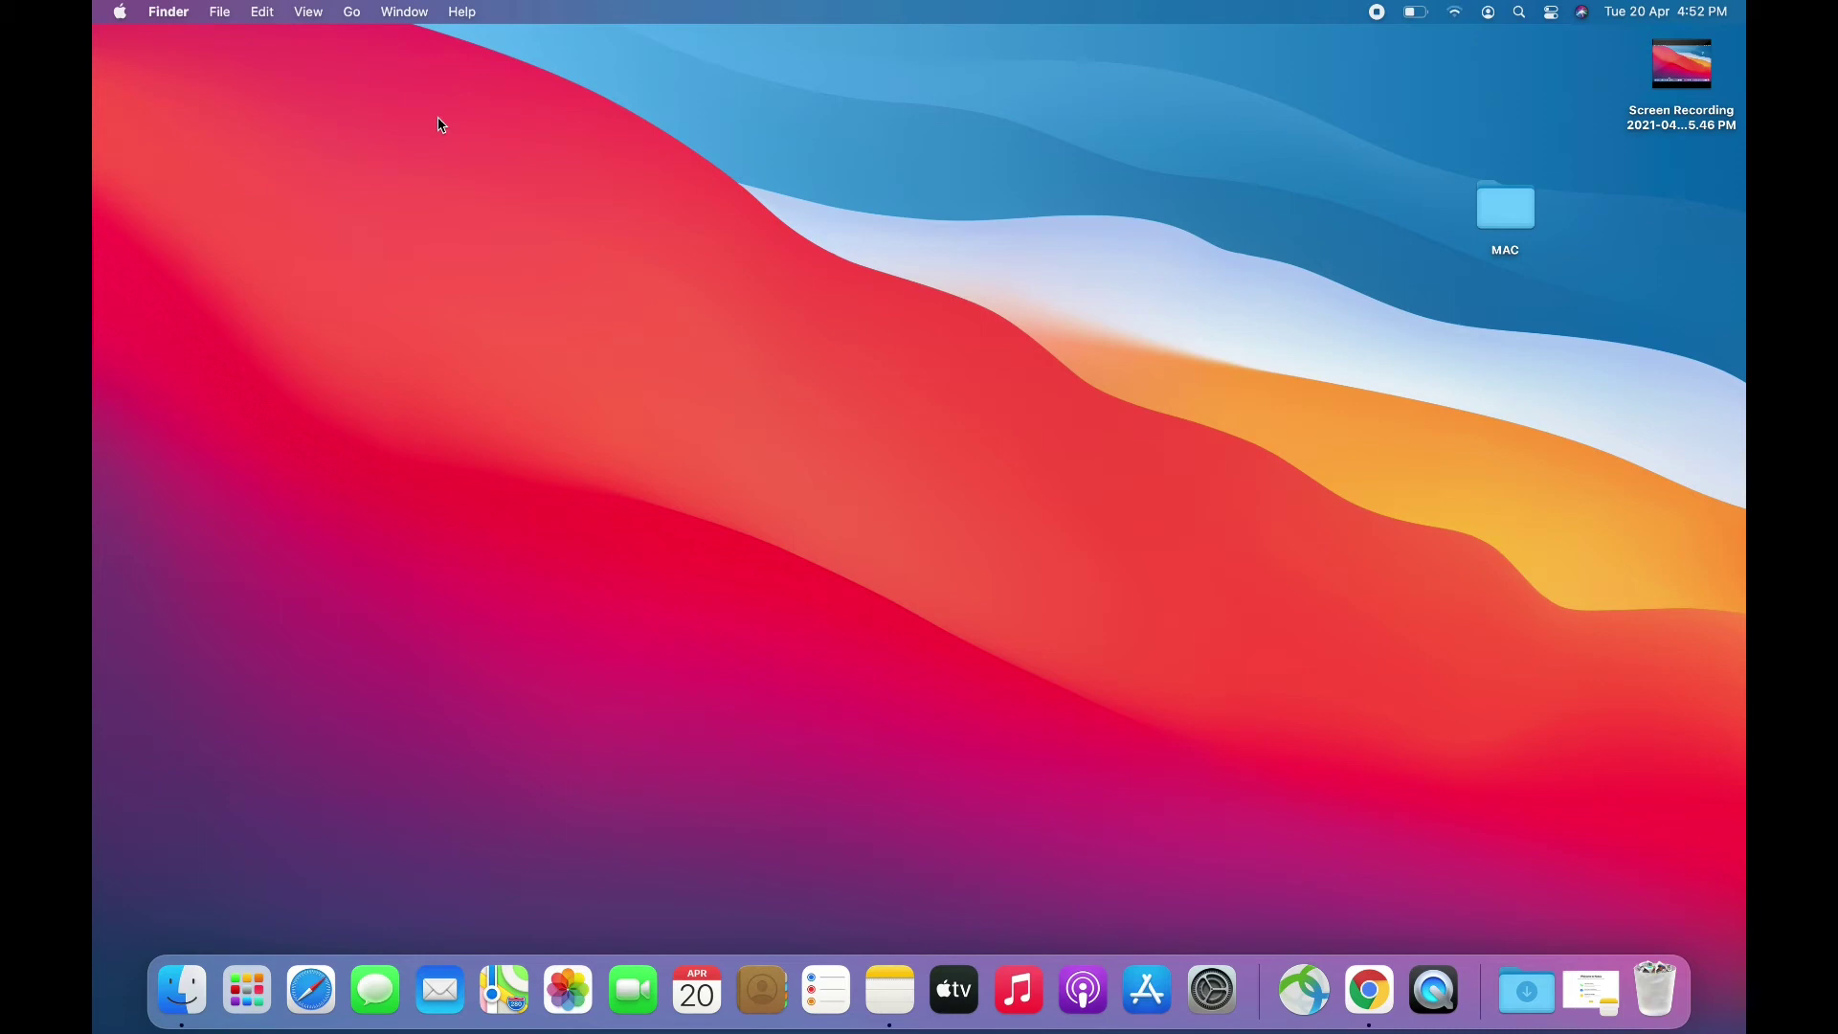
# Open the Utilities folder in Finder and launch Activity Monitor from it
pyautogui.click(354, 15)
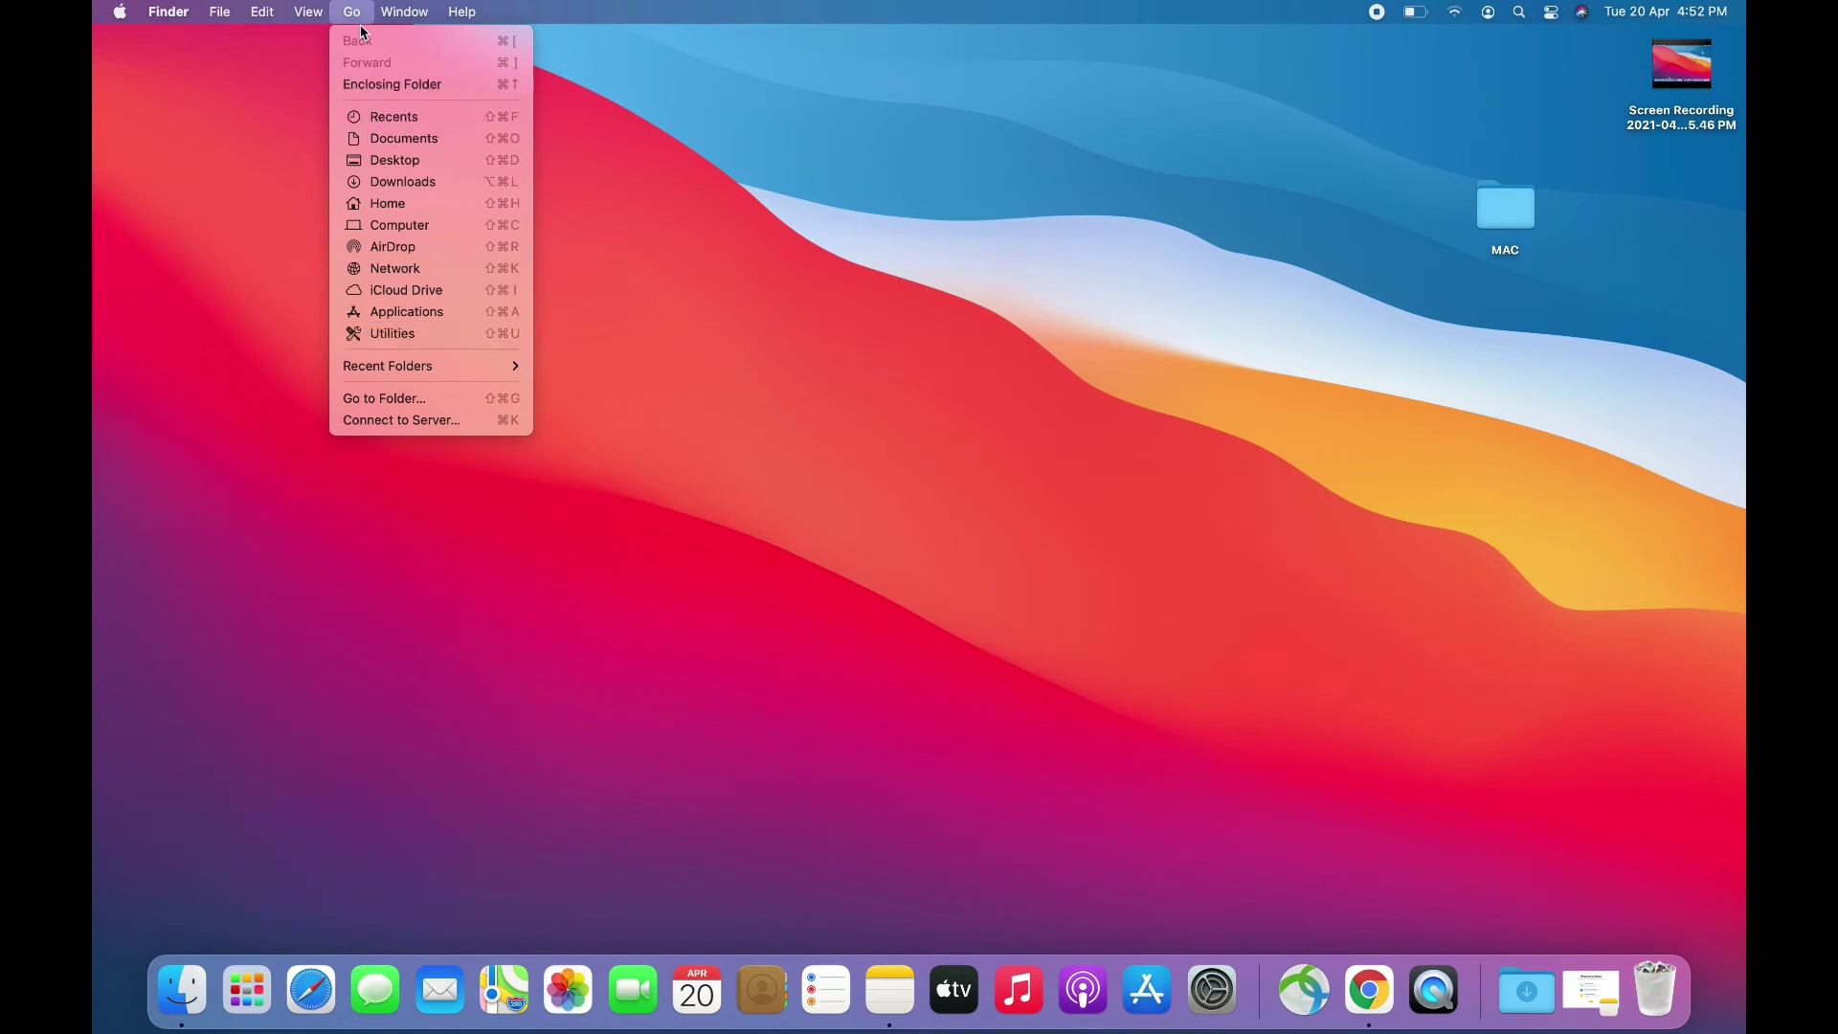
pyautogui.click(402, 335)
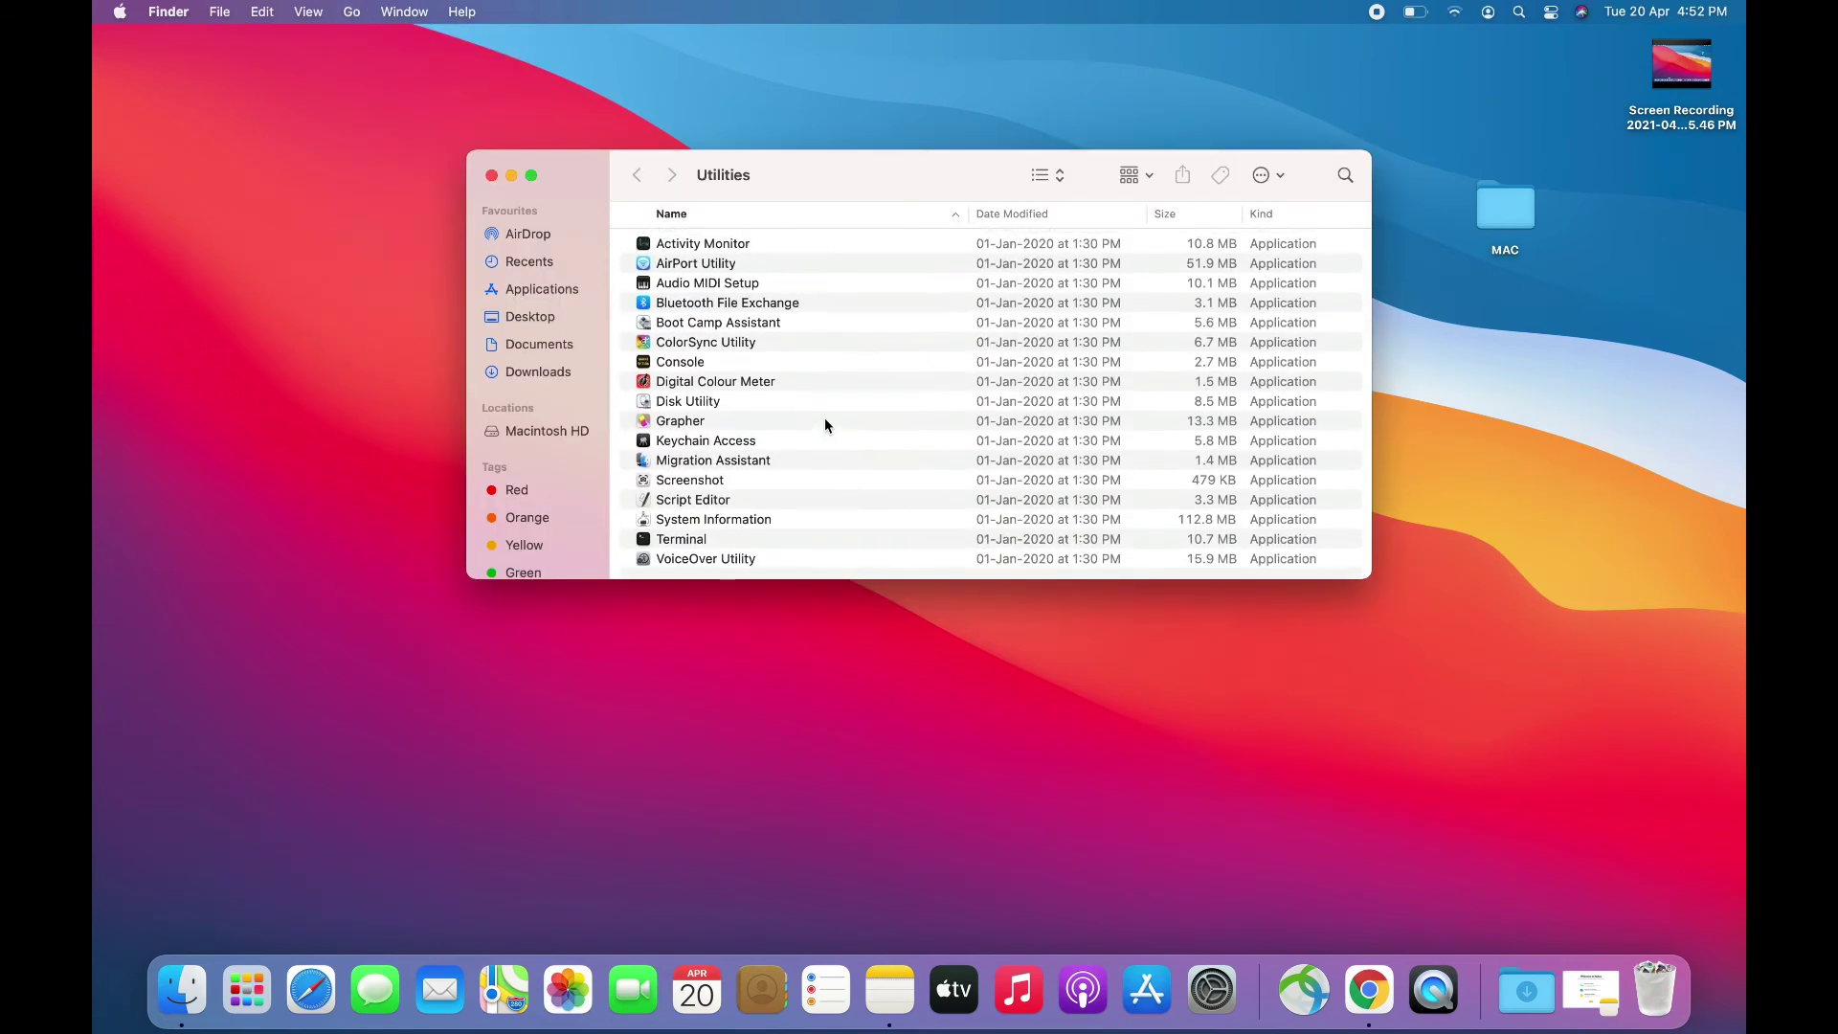
pyautogui.click(734, 249)
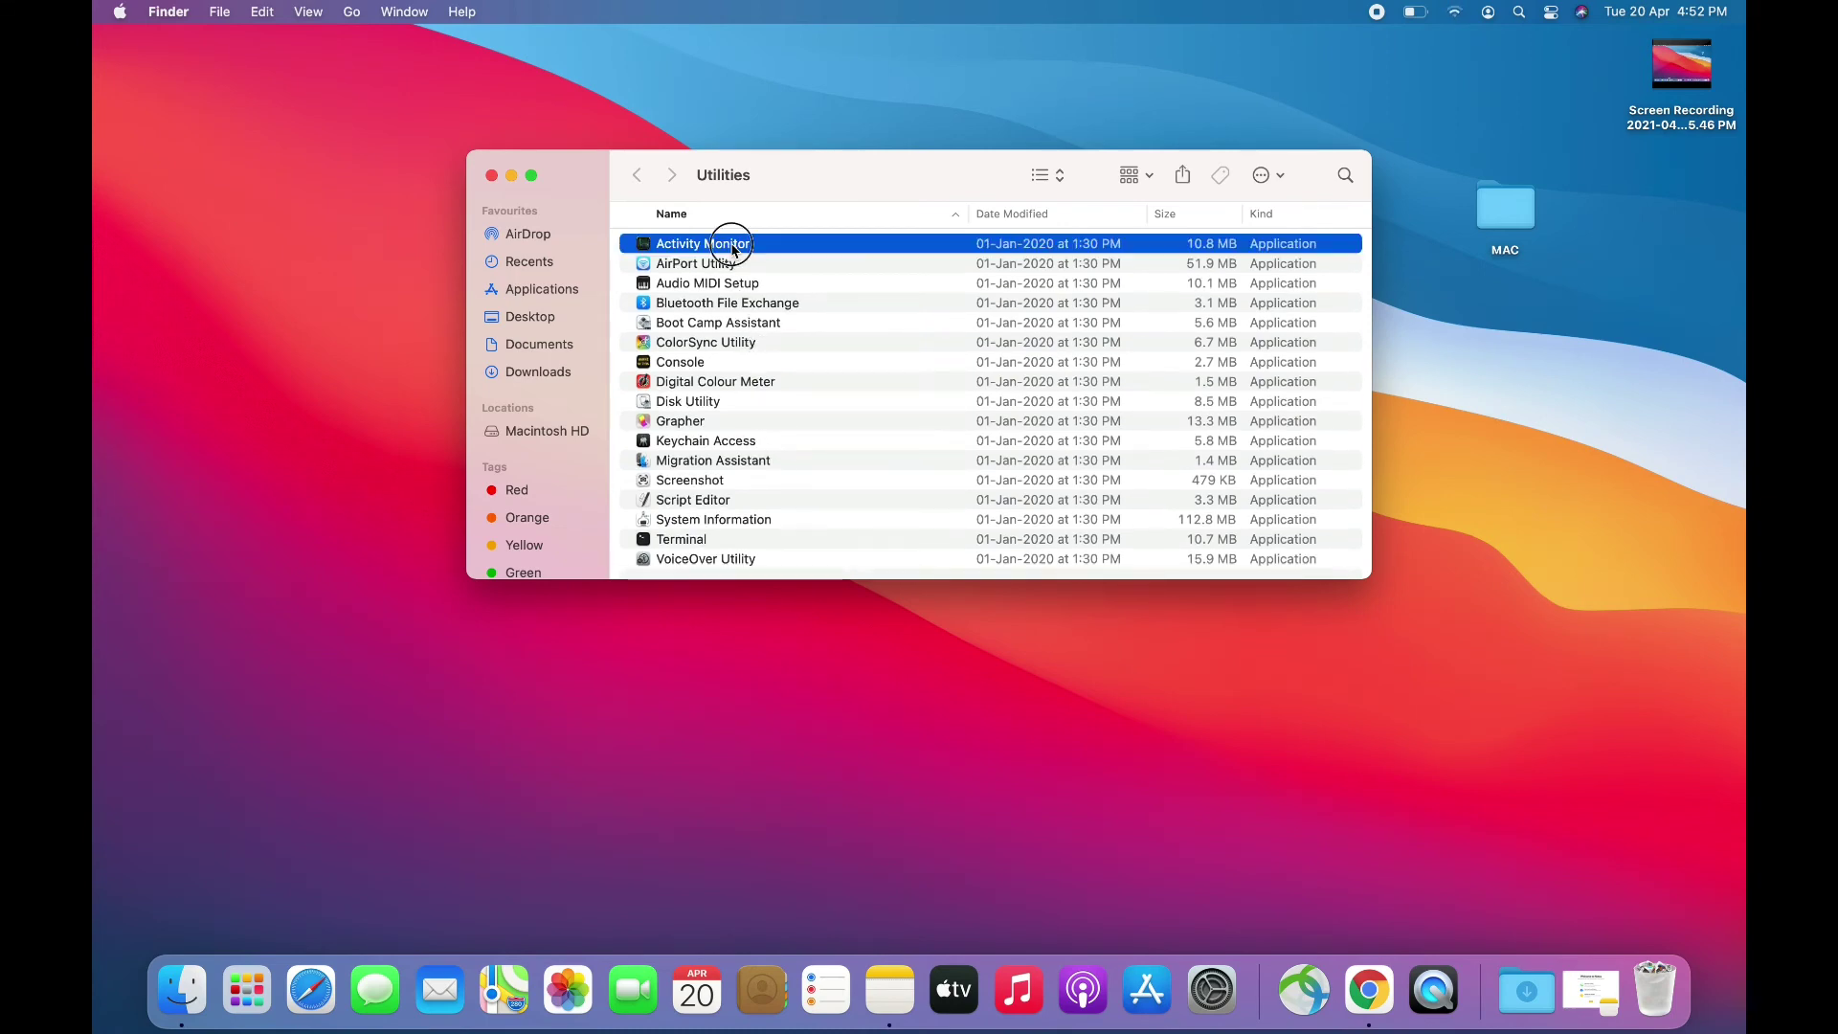
pyautogui.doubleClick(735, 249)
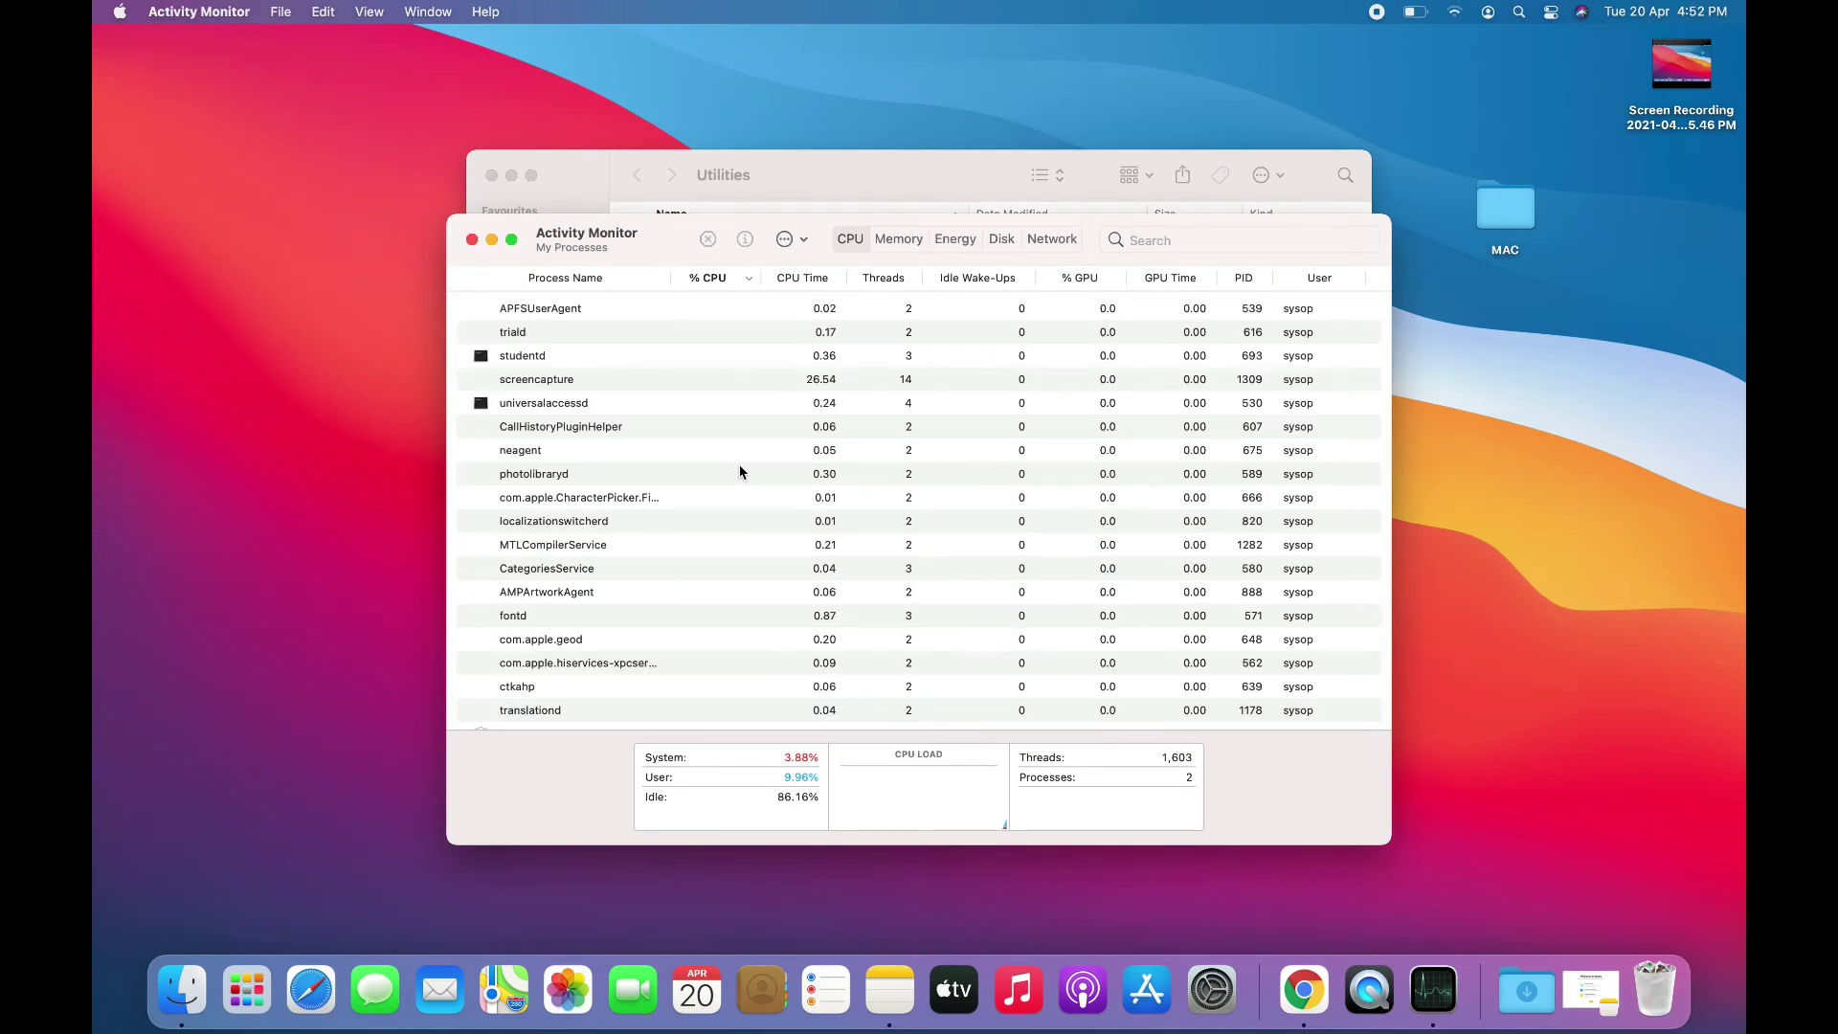
# Look through the running processes in Activity Monitor and sort them by CPU usage, highest first
pyautogui.scroll(-5, 739, 465)
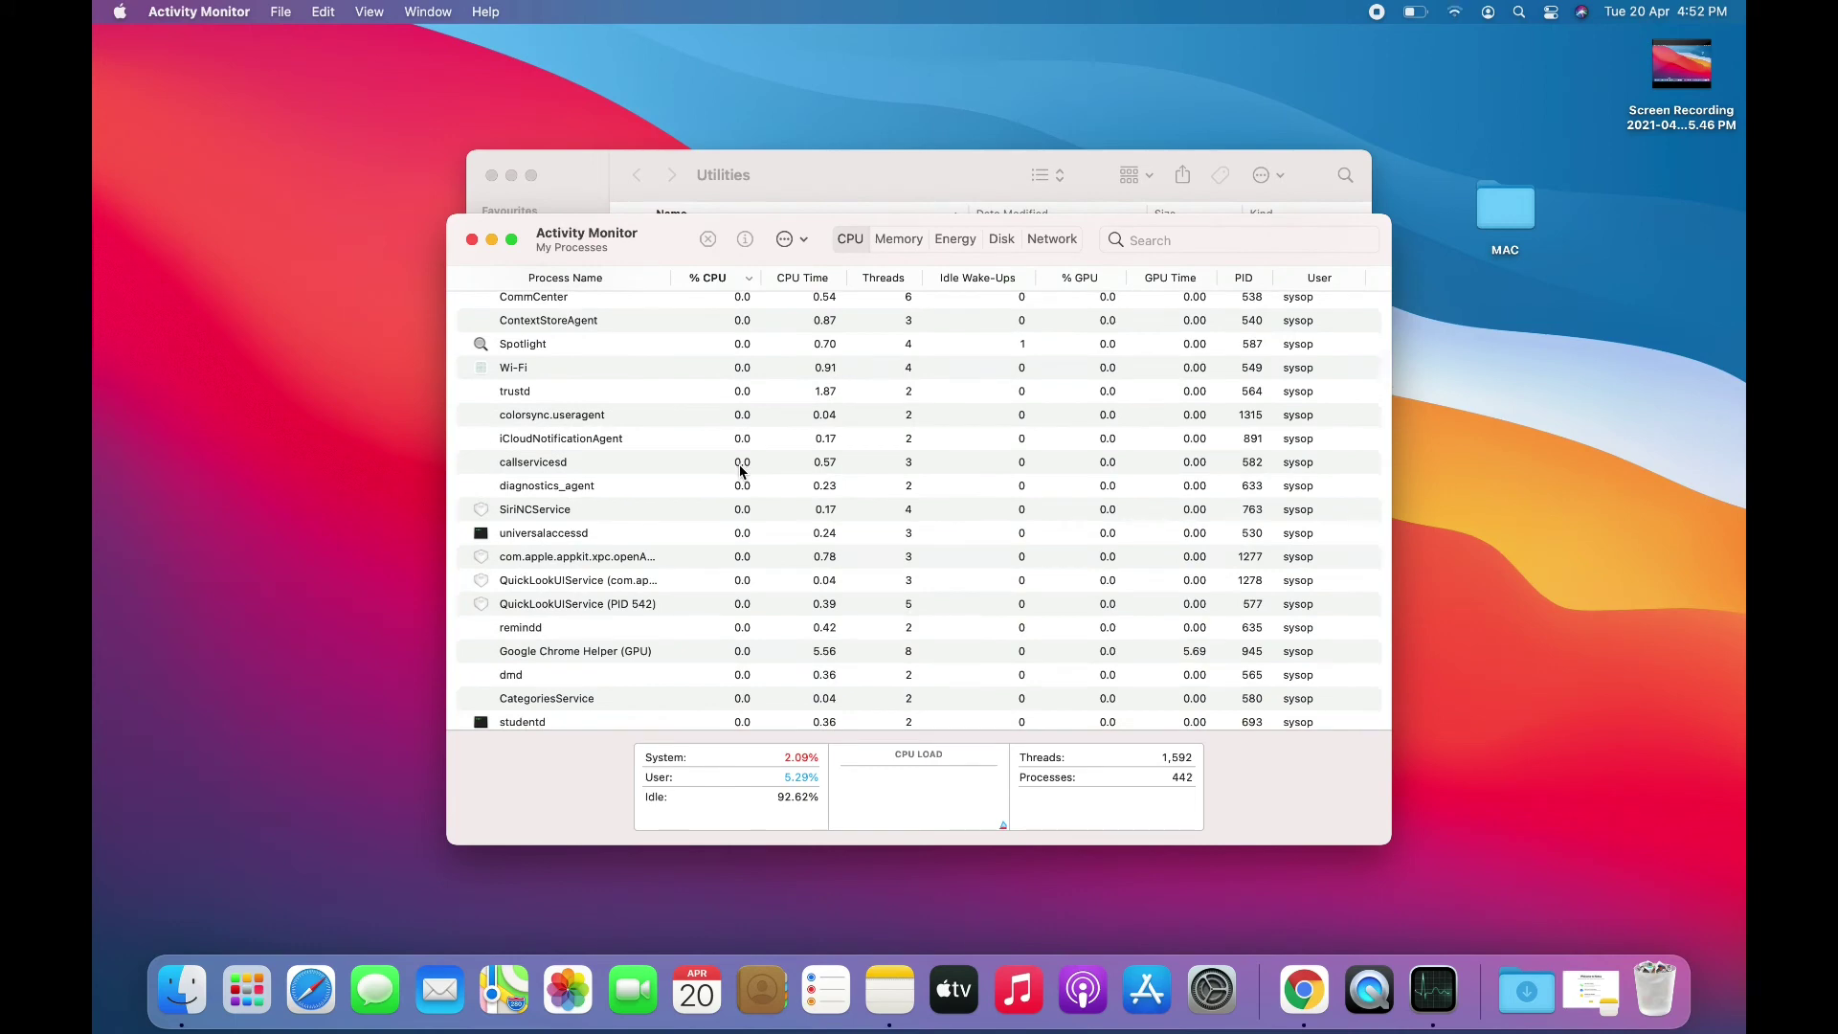
pyautogui.scroll(5, 740, 469)
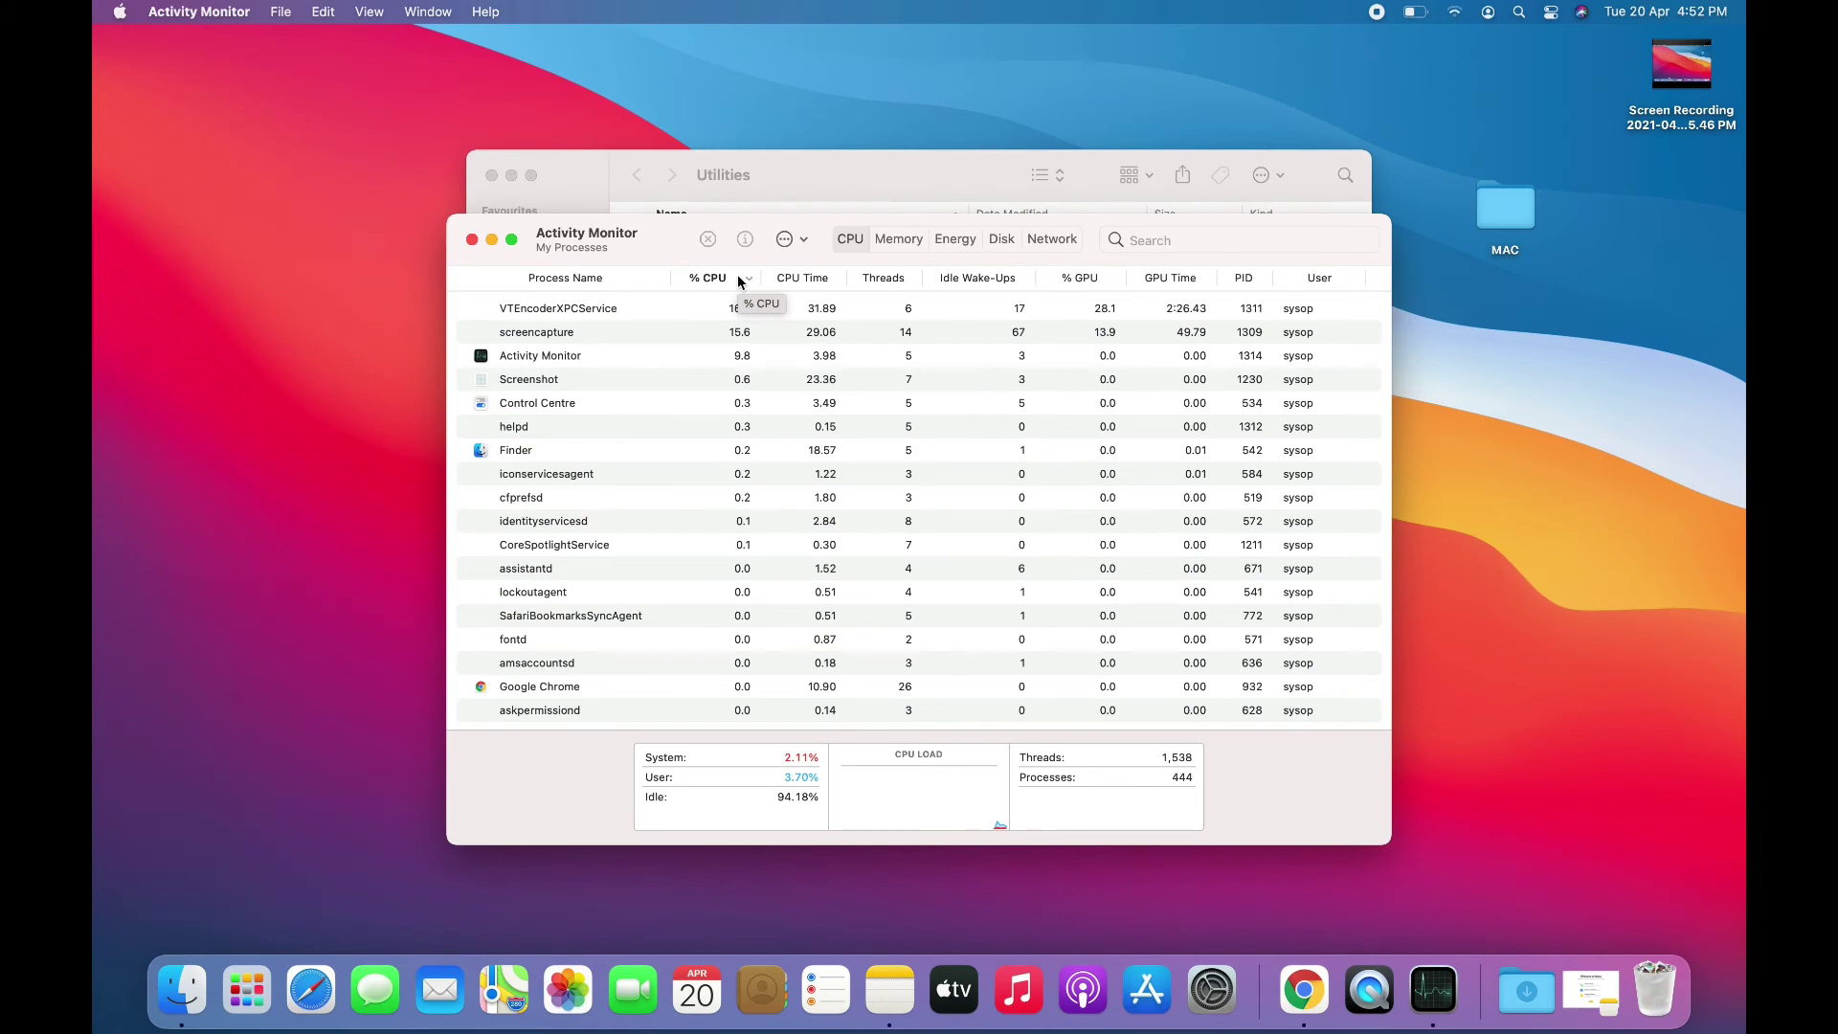
pyautogui.click(739, 279)
pyautogui.click(739, 278)
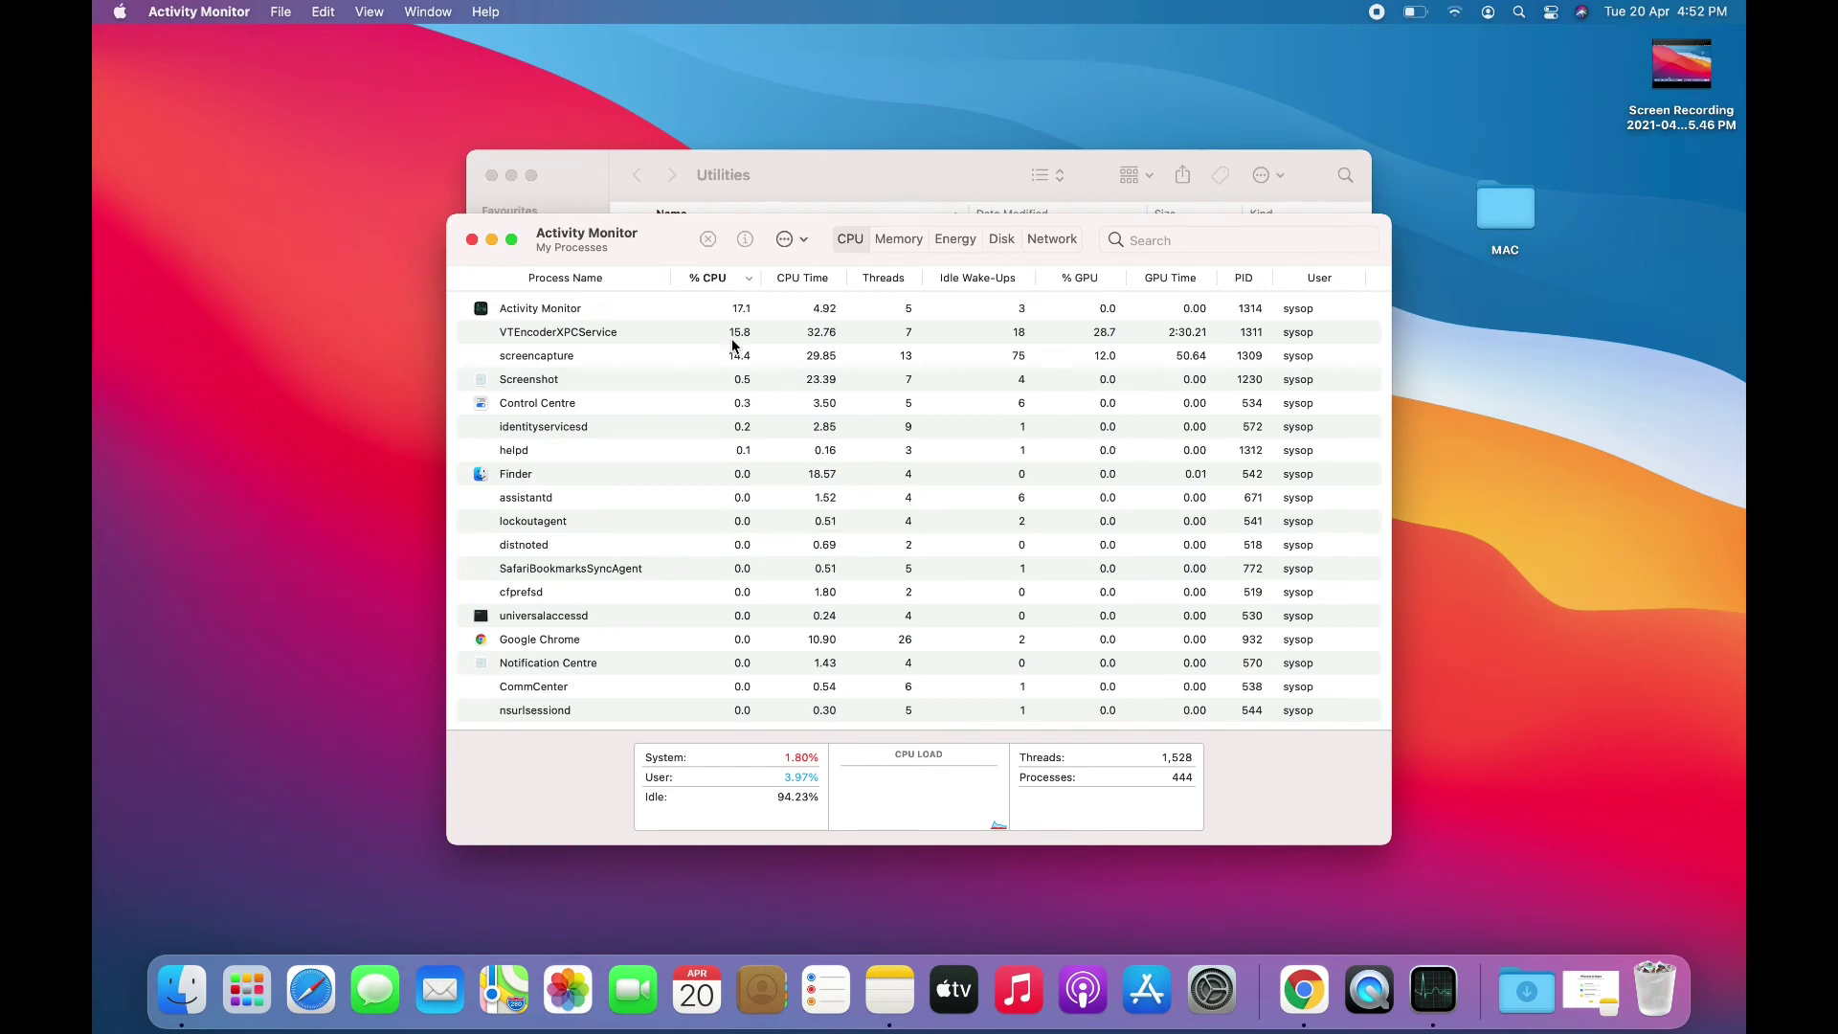
# Review the Memory, Energy, Disk and Network views in Activity Monitor, and close the Activity Monitor and Utilities windows
pyautogui.click(897, 239)
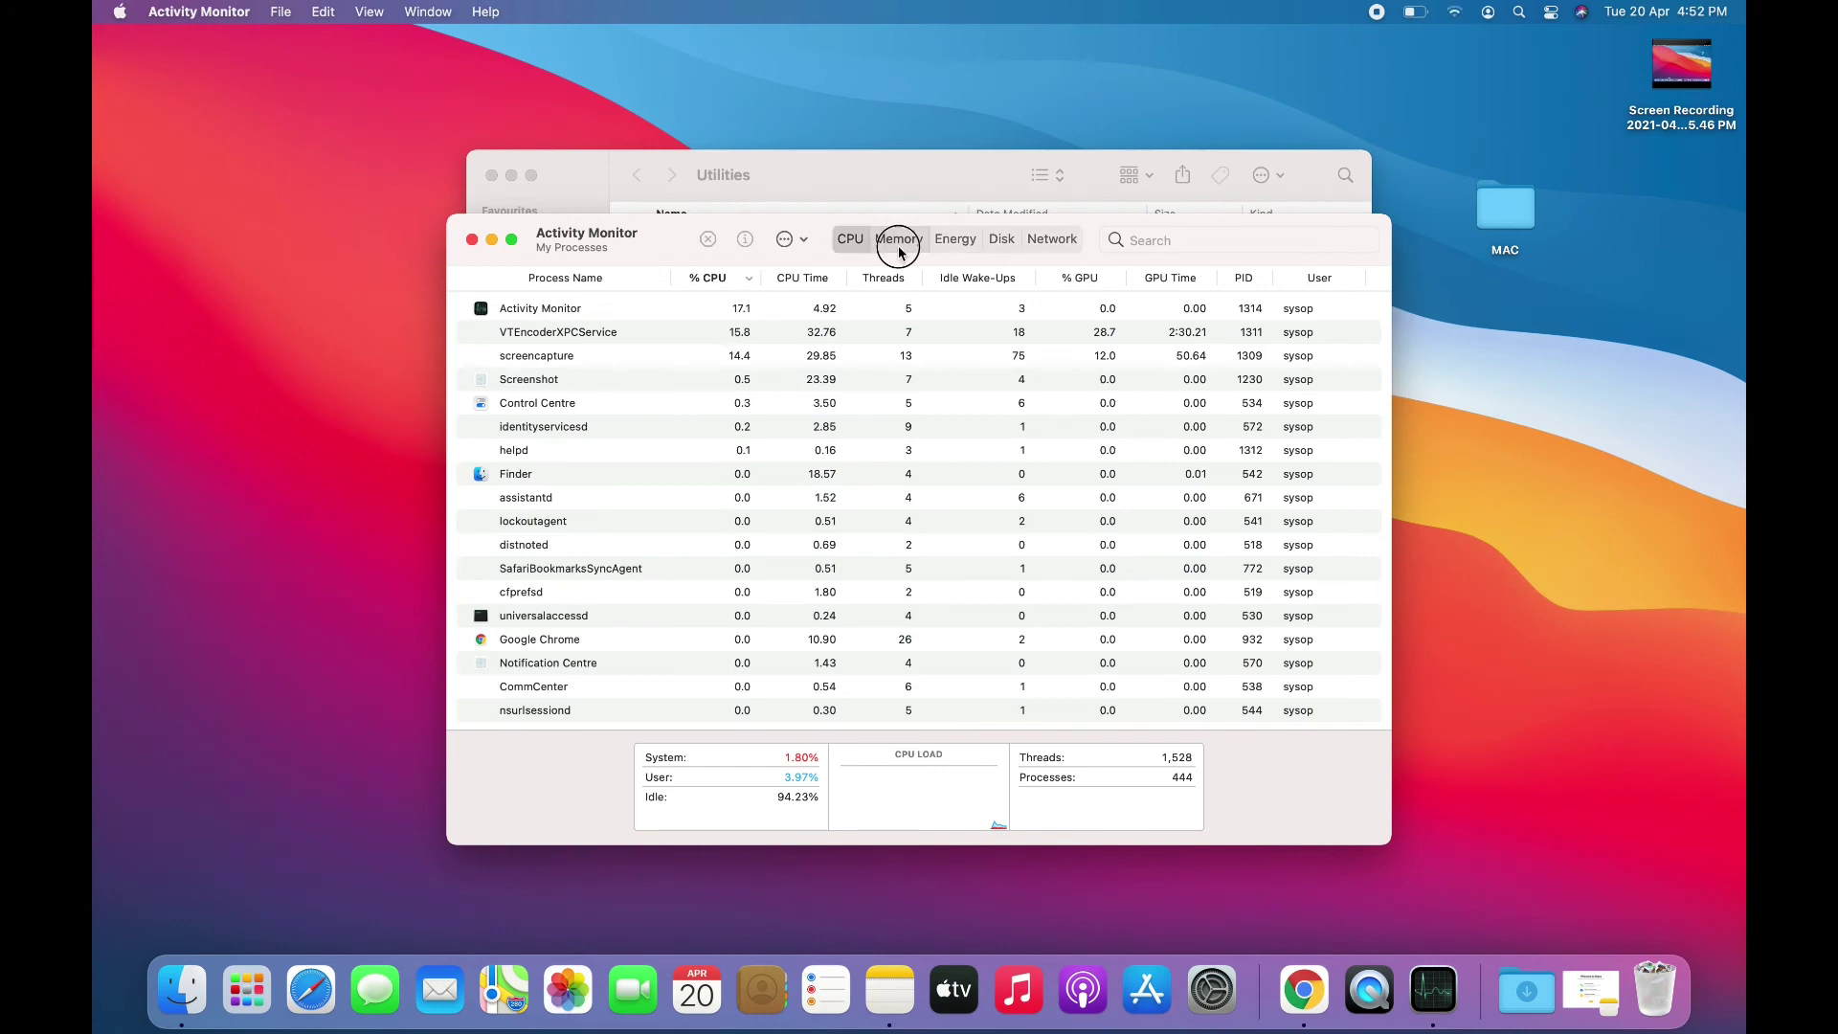
pyautogui.click(961, 246)
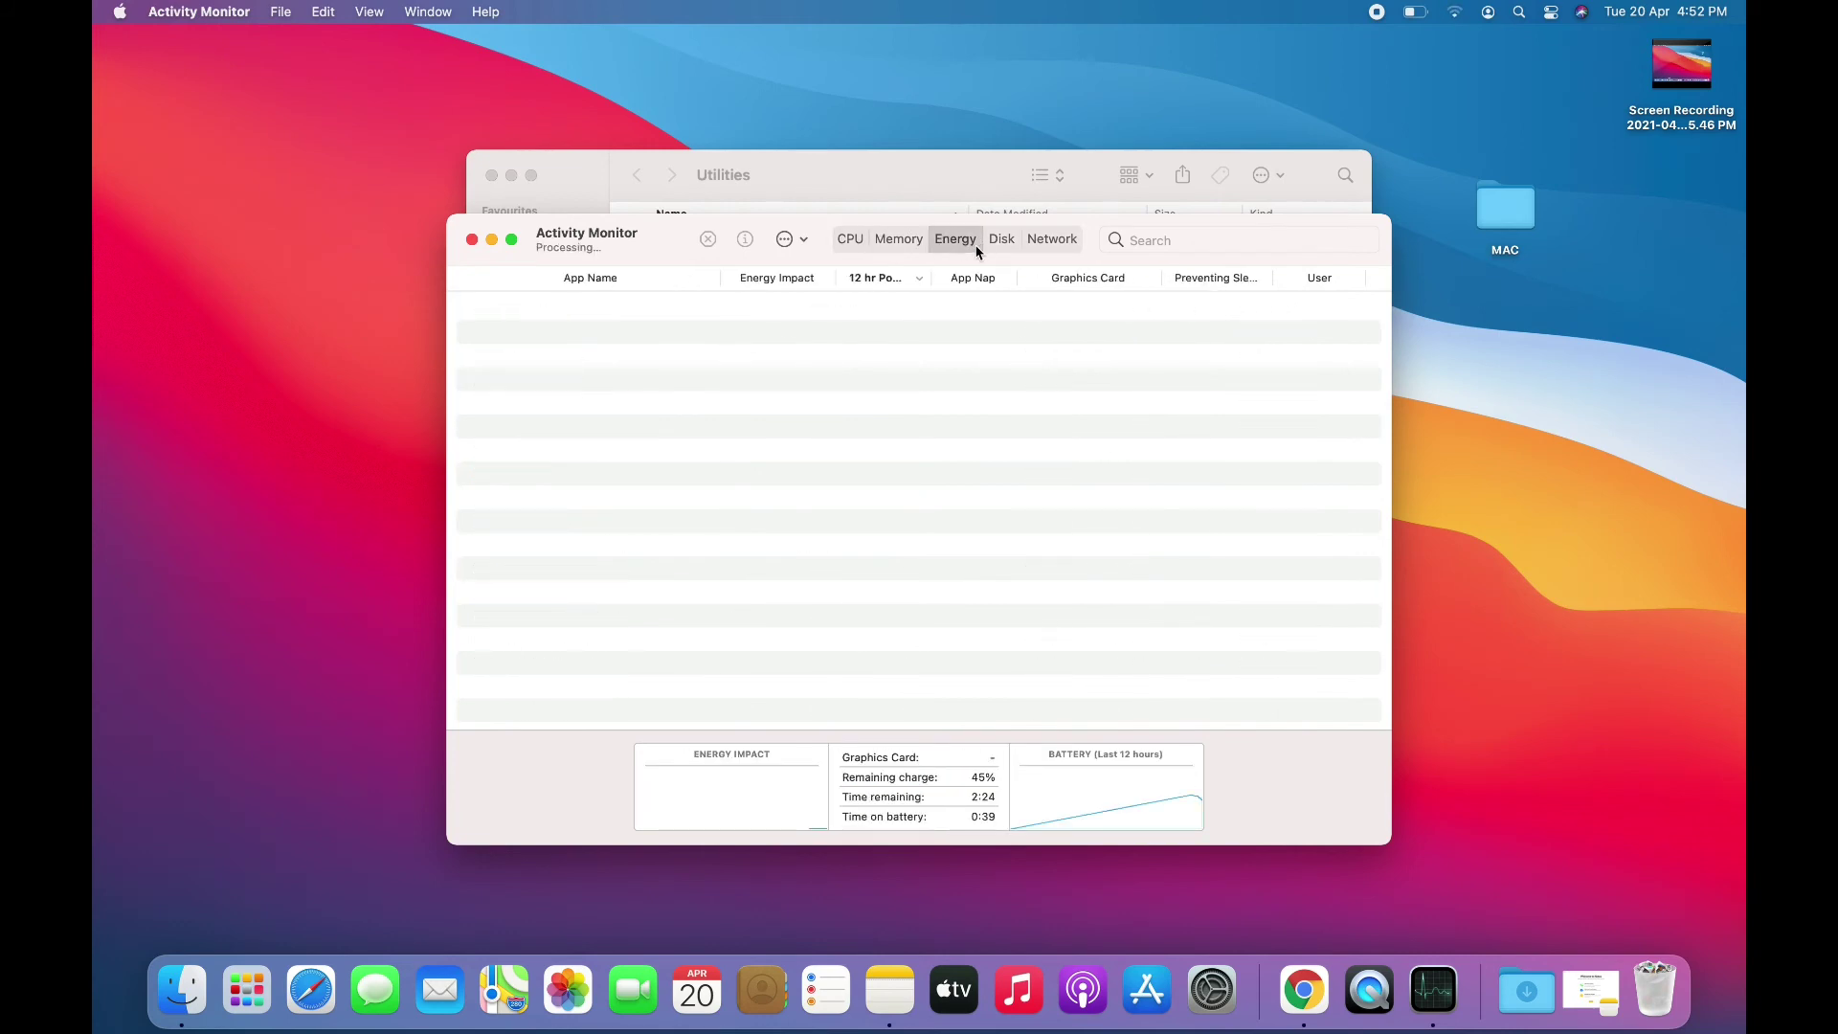
pyautogui.click(1002, 241)
pyautogui.click(1052, 240)
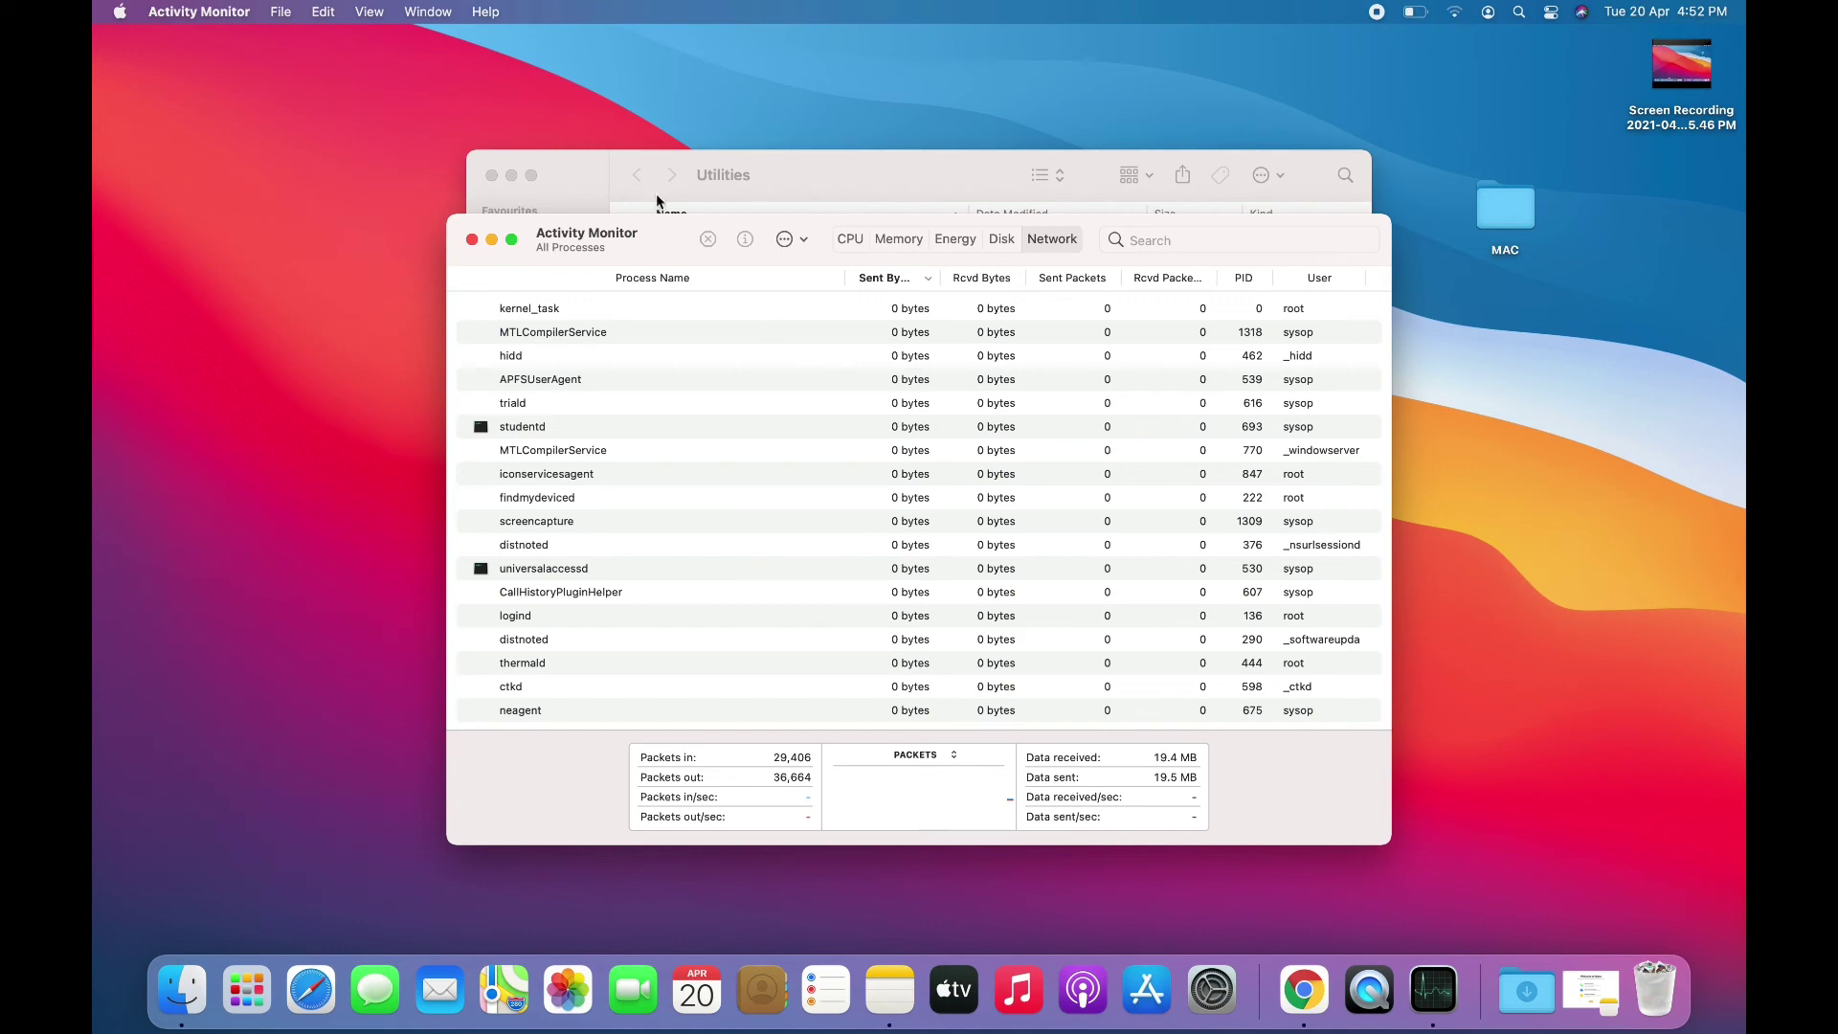
pyautogui.click(472, 241)
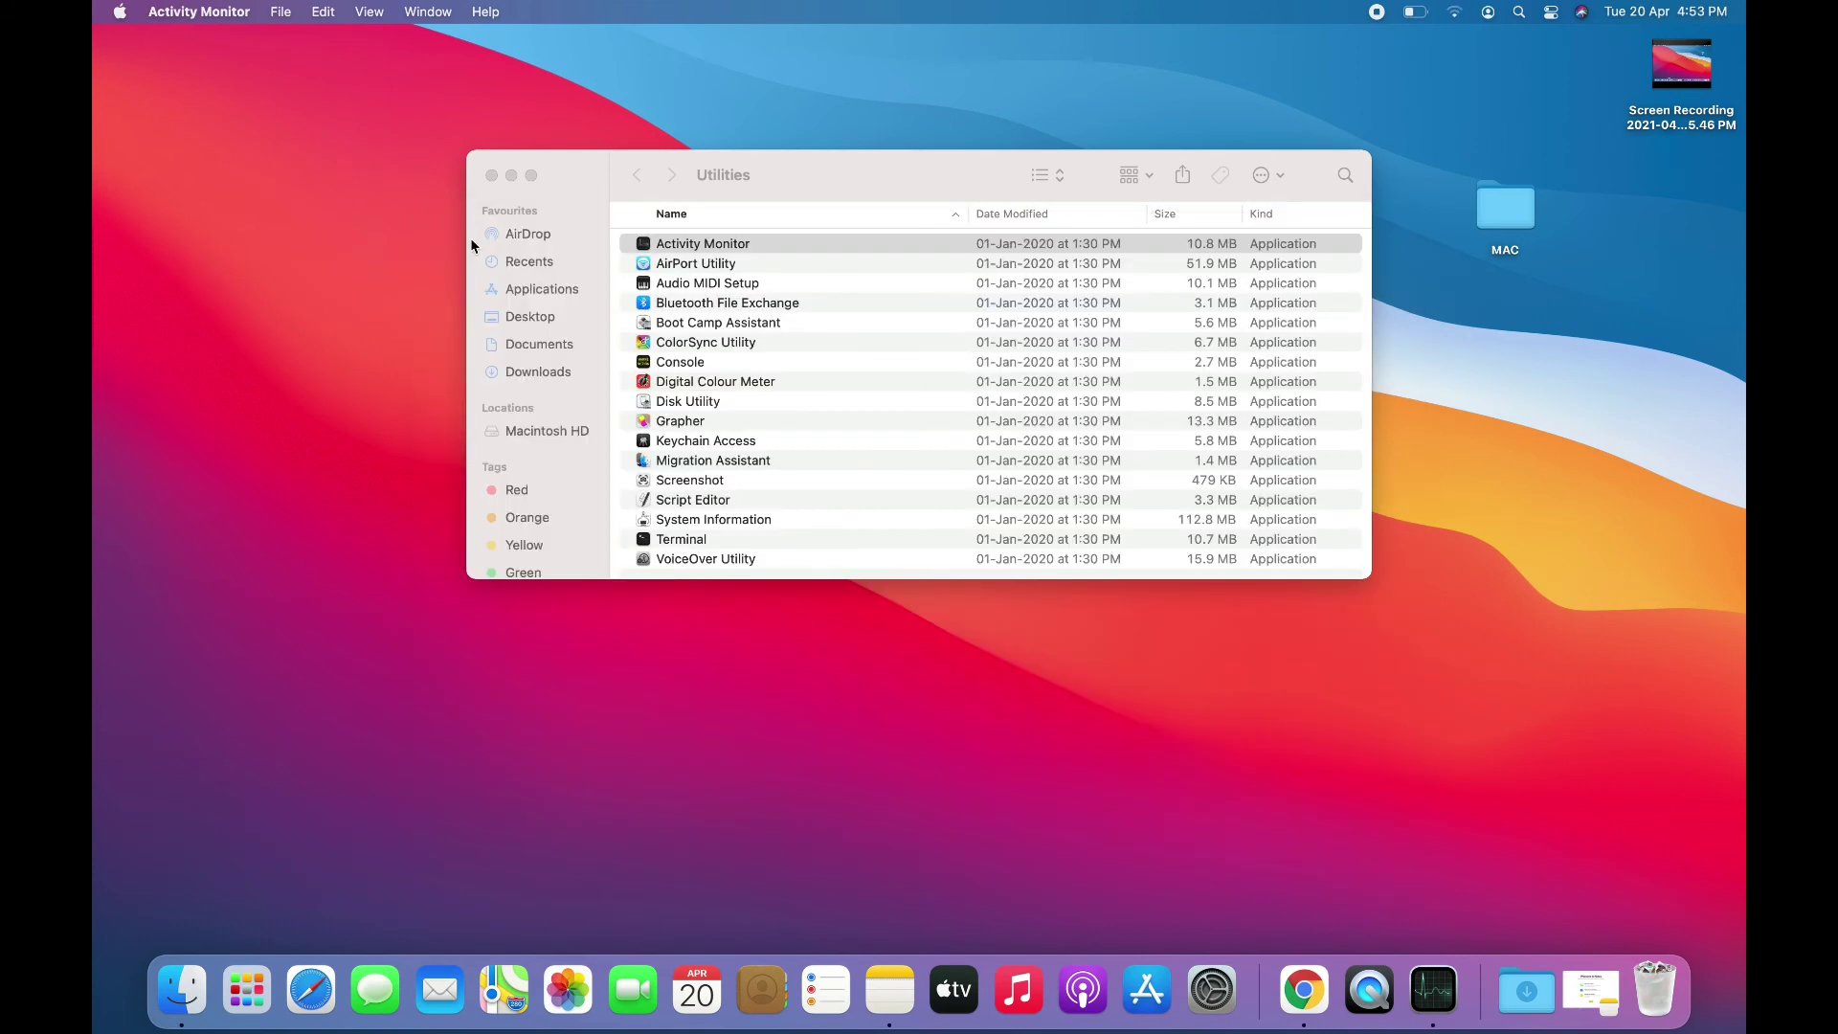
pyautogui.click(492, 176)
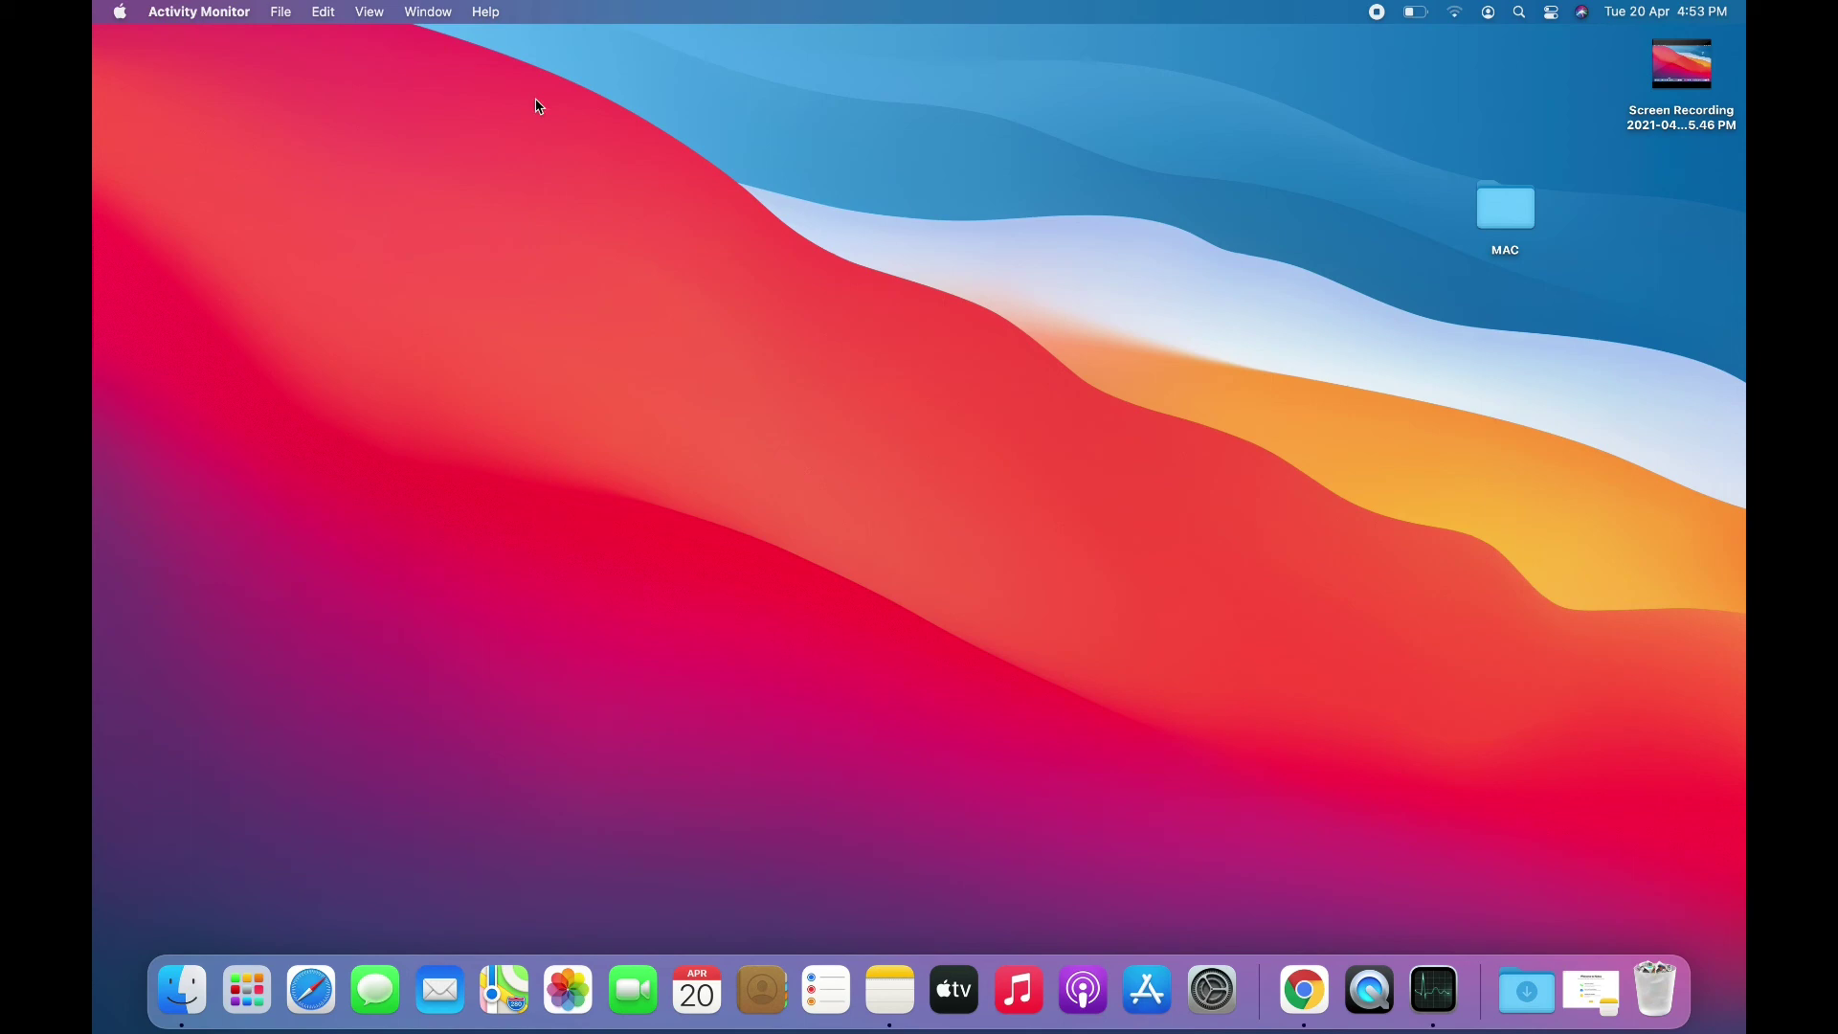
# Bring up the restart confirmation, toggle the option to reopen windows when logging back in on and off, and cancel the restart
pyautogui.click(120, 12)
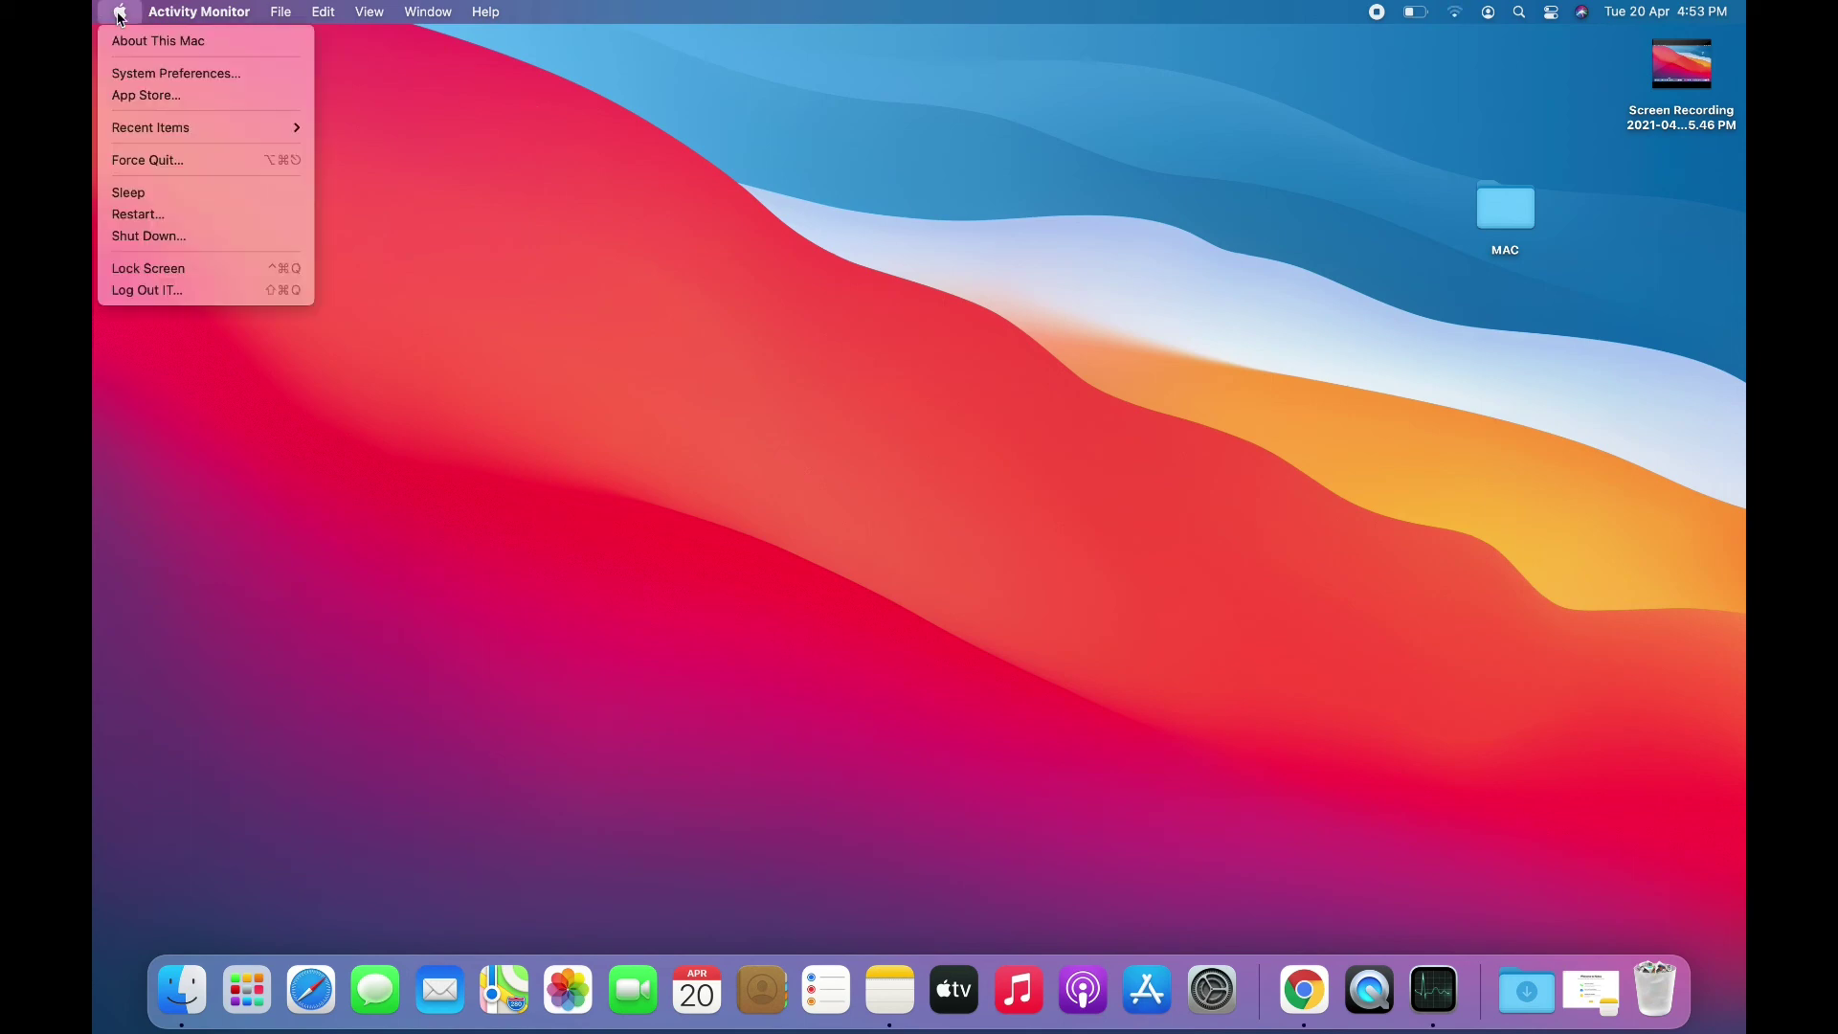
pyautogui.click(146, 214)
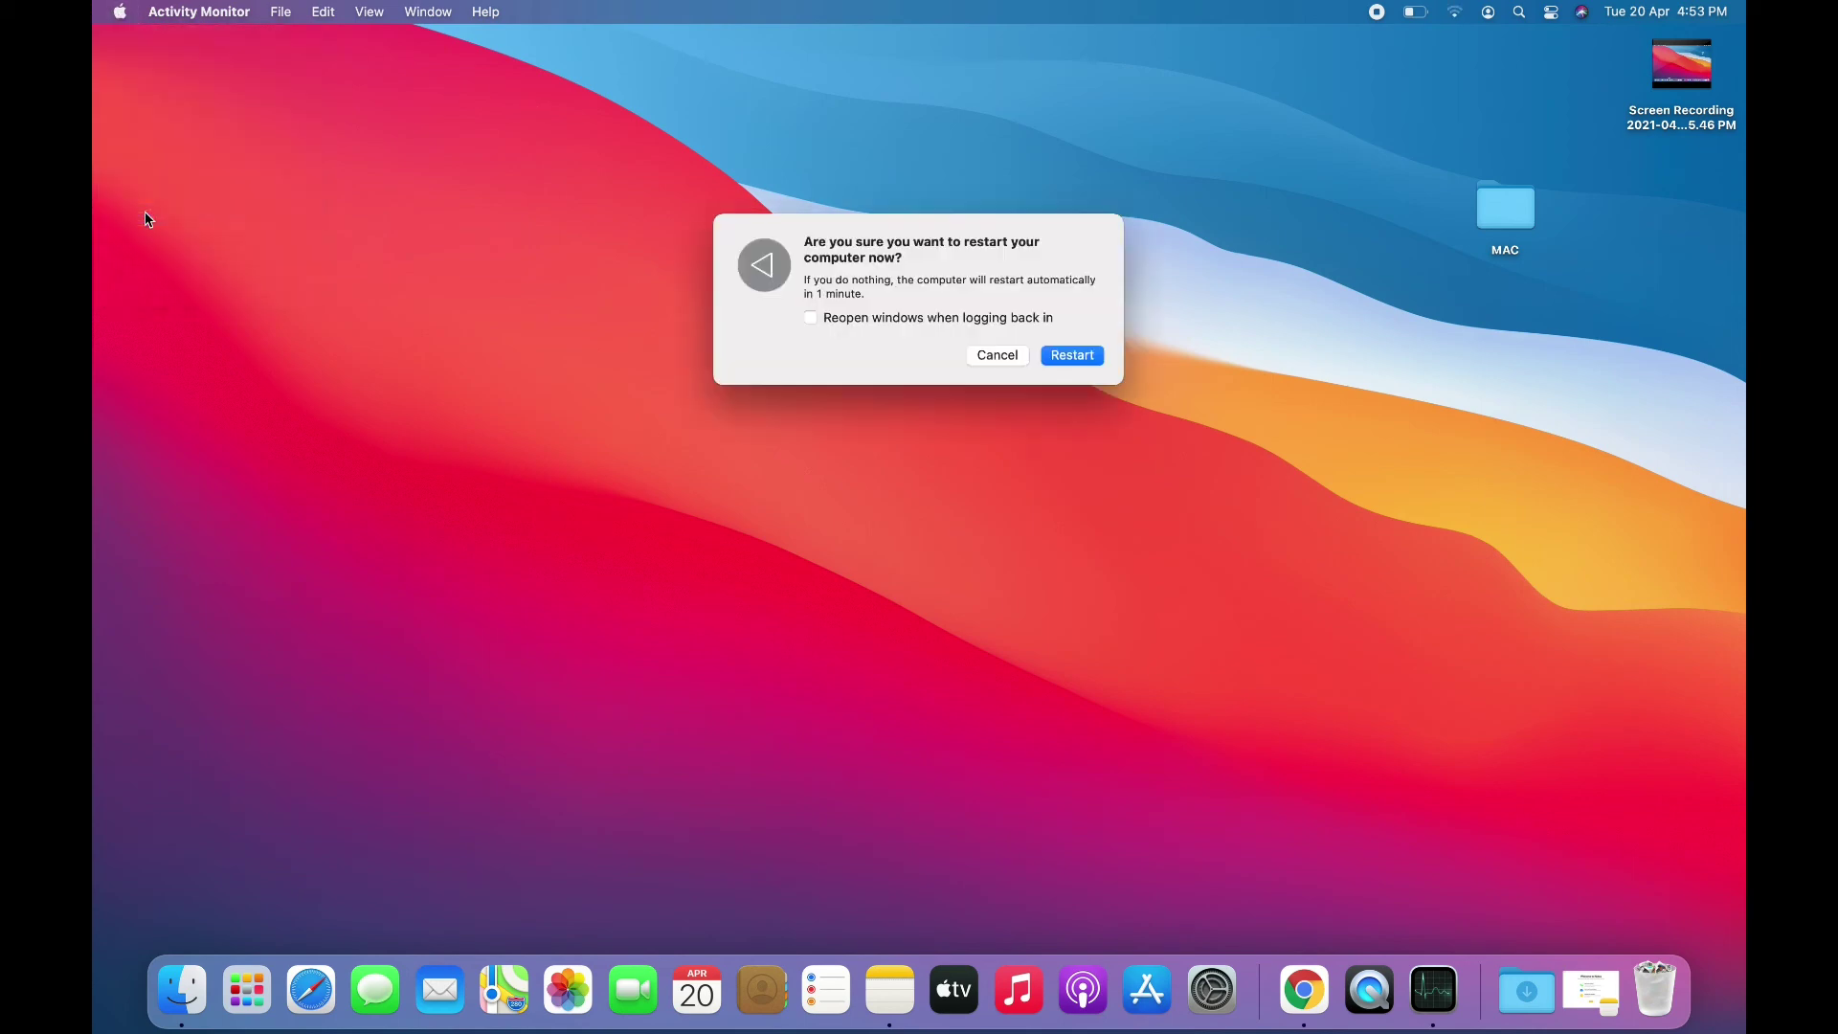
pyautogui.click(813, 319)
pyautogui.click(810, 322)
pyautogui.click(992, 357)
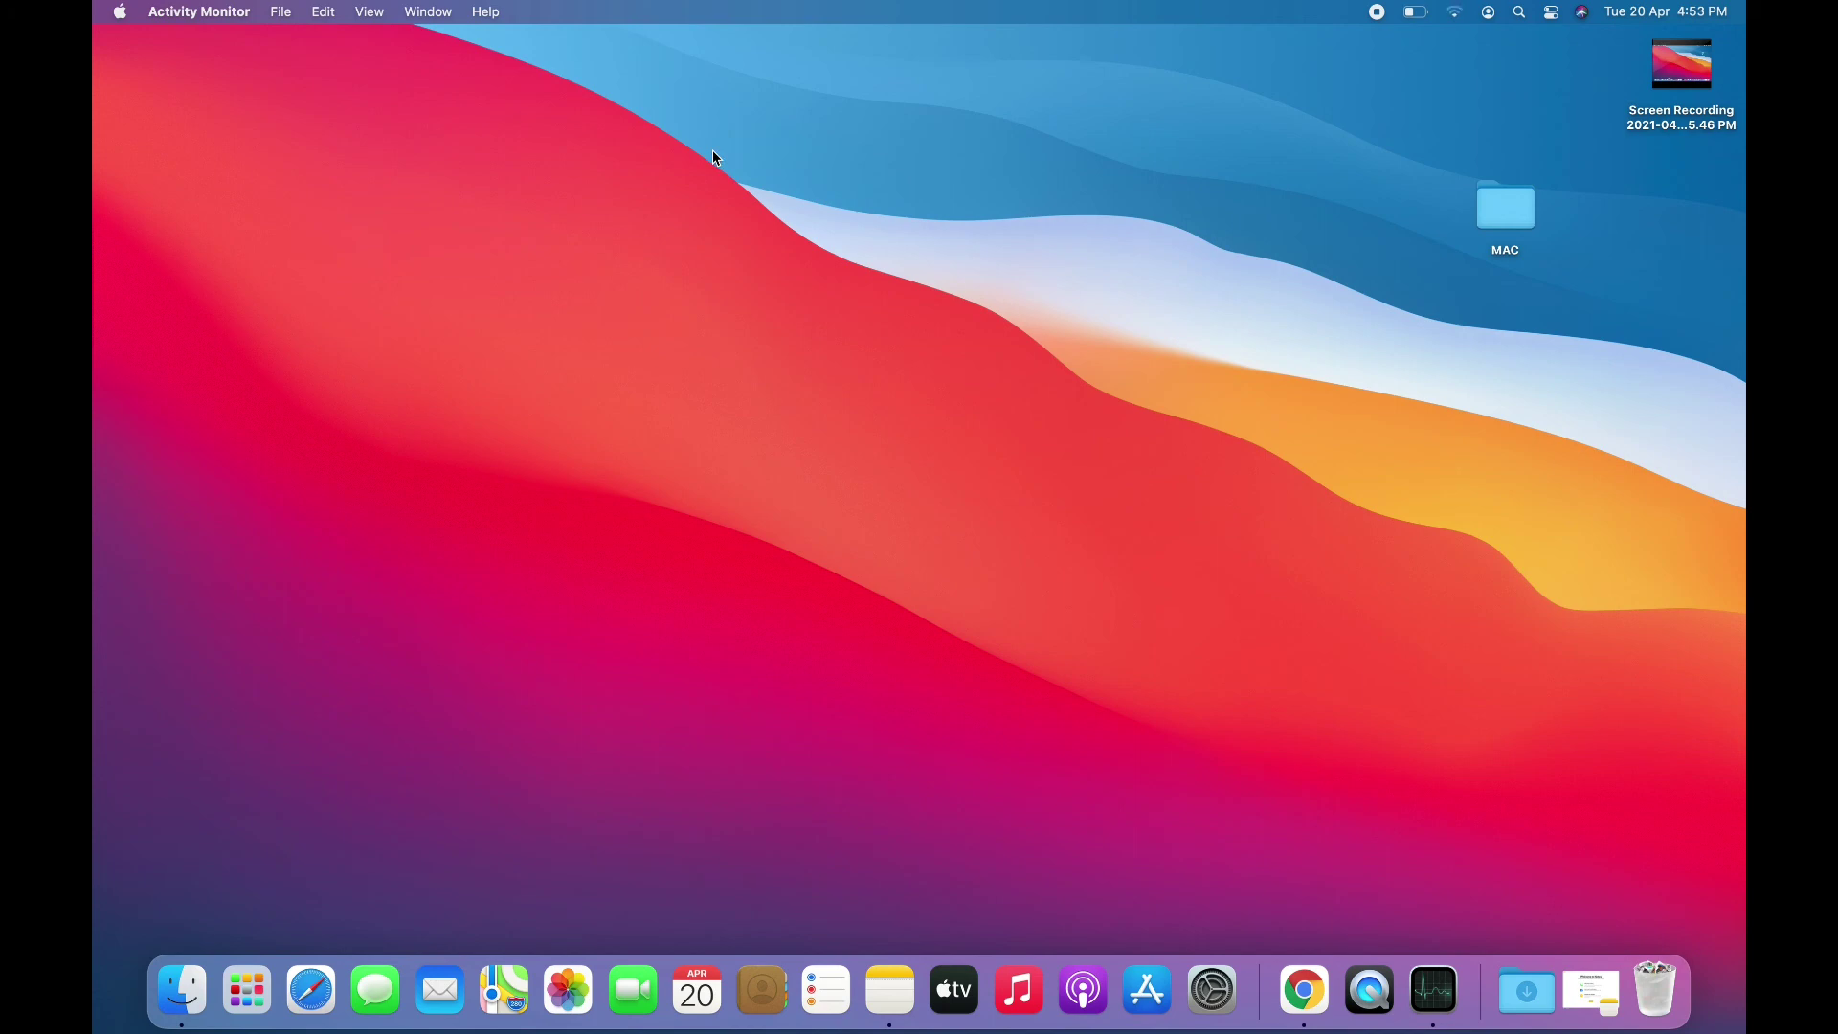
pyautogui.click(127, 12)
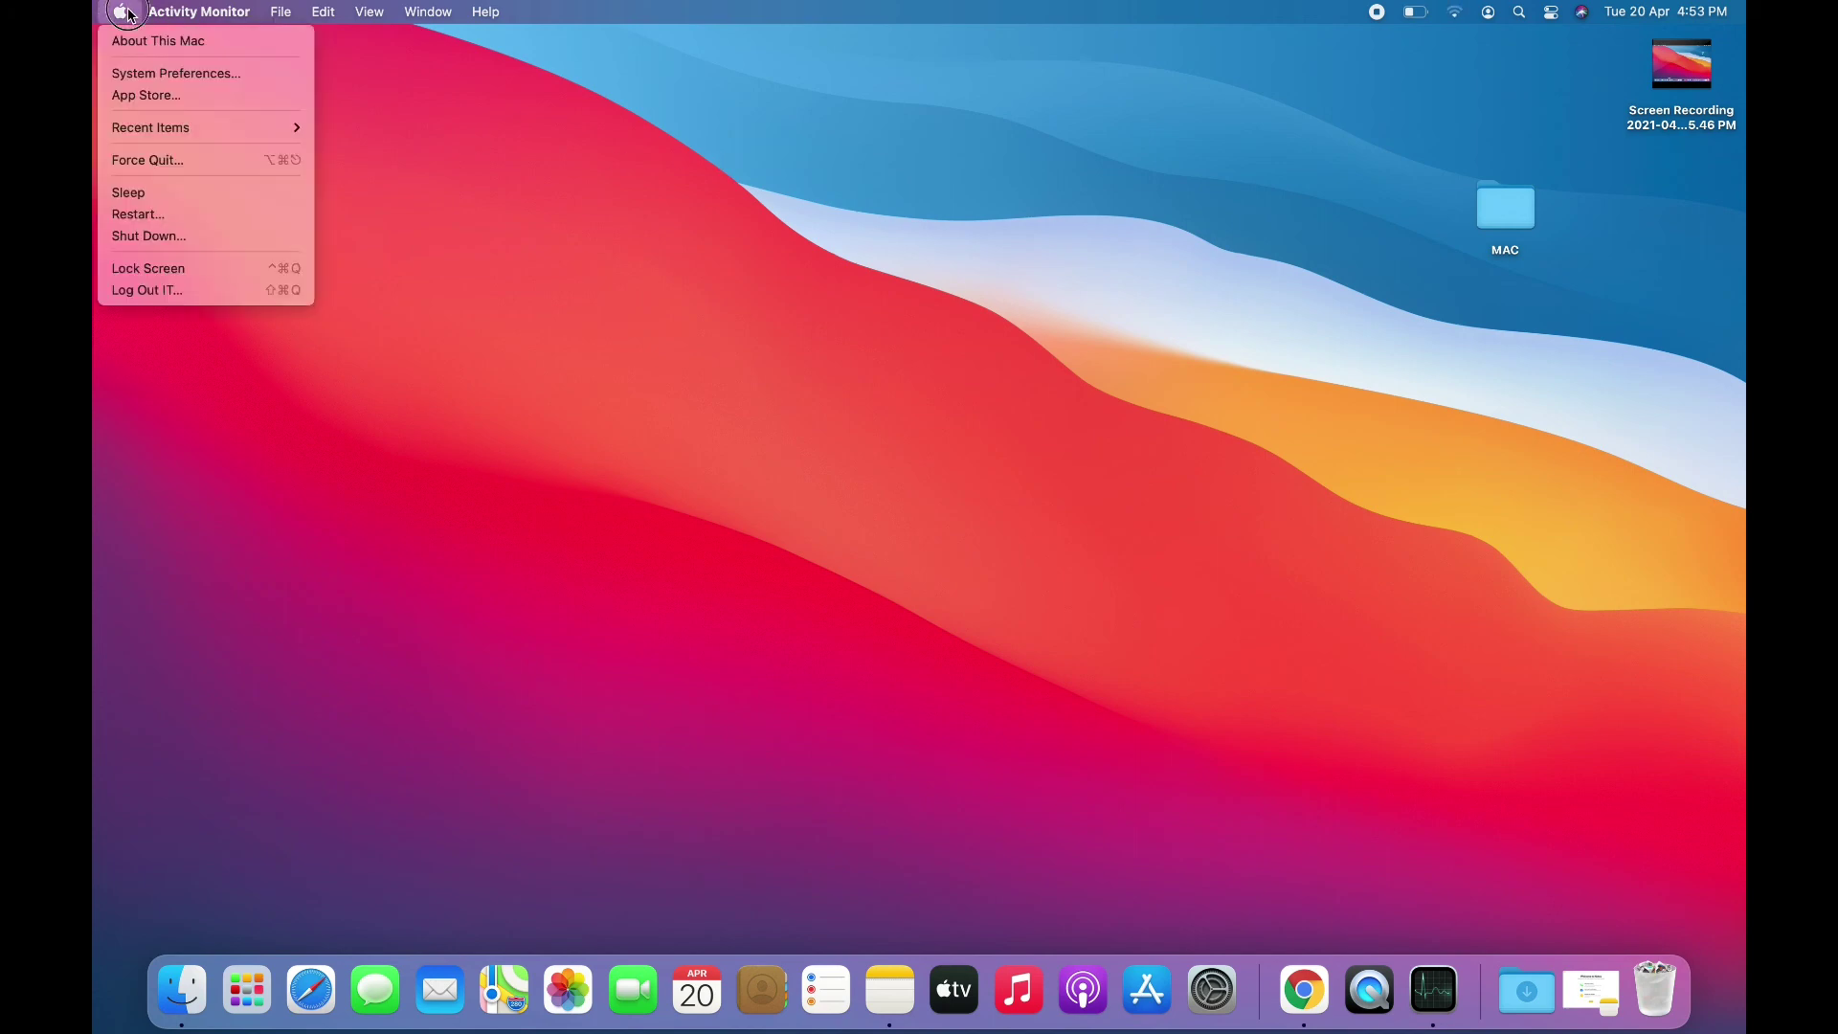
pyautogui.click(1380, 14)
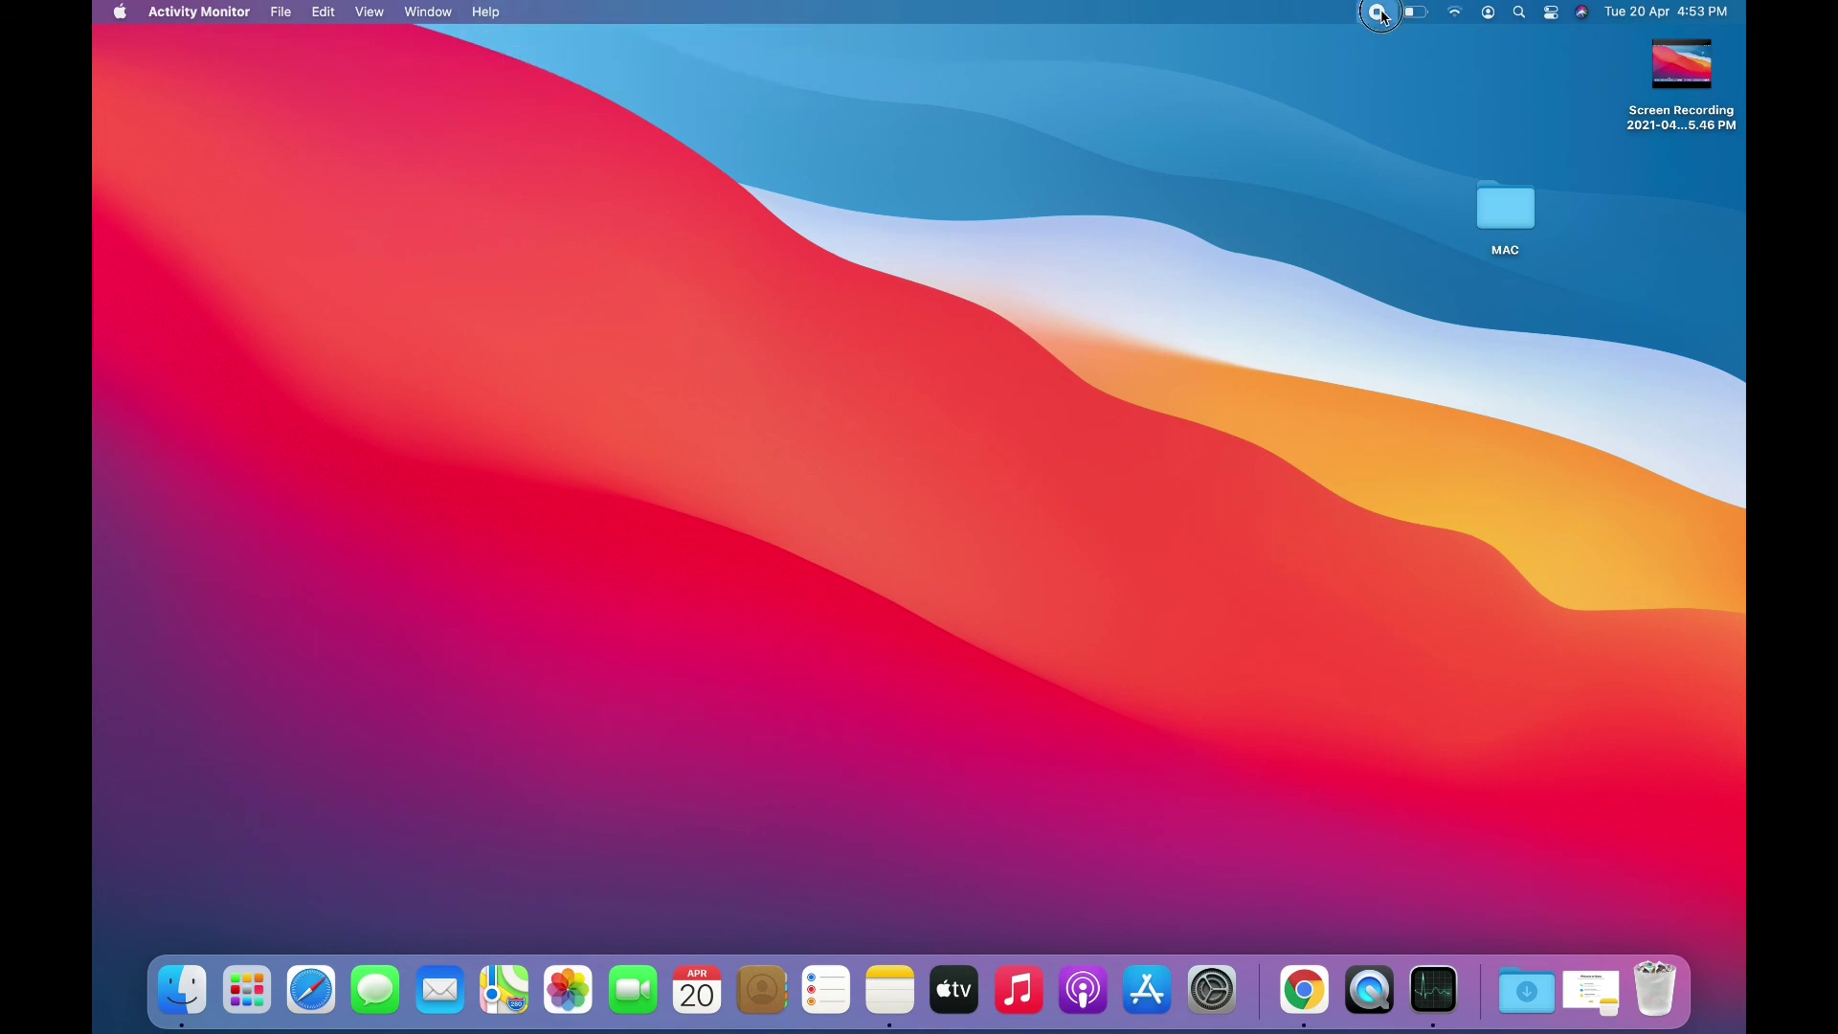